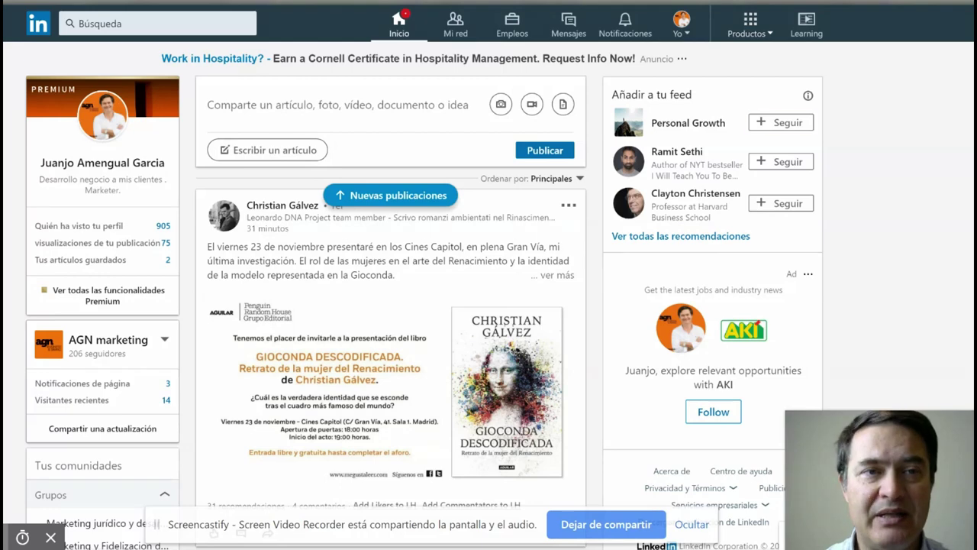
Go from the home feed to LinkedIn's advertising page (Publicitar) and start creating an ad to reach the campaign manager
{"action": "left_click", "coordinate": [737, 36]}
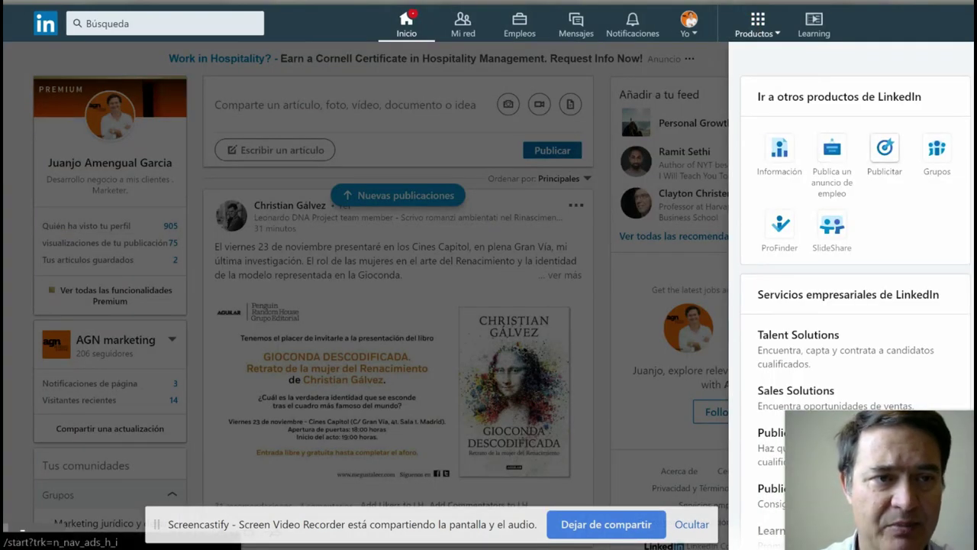
{"action": "left_click", "coordinate": [884, 149]}
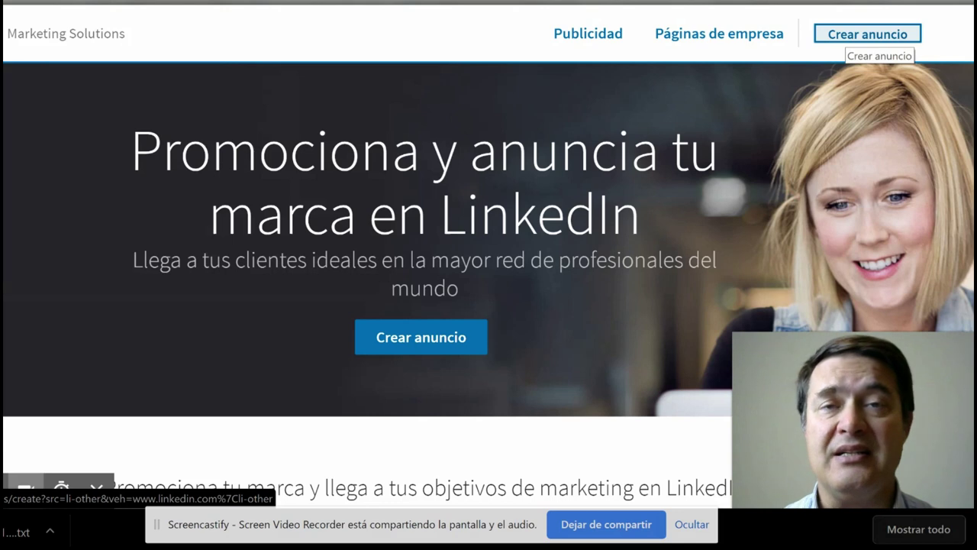
{"action": "left_click", "coordinate": [855, 39]}
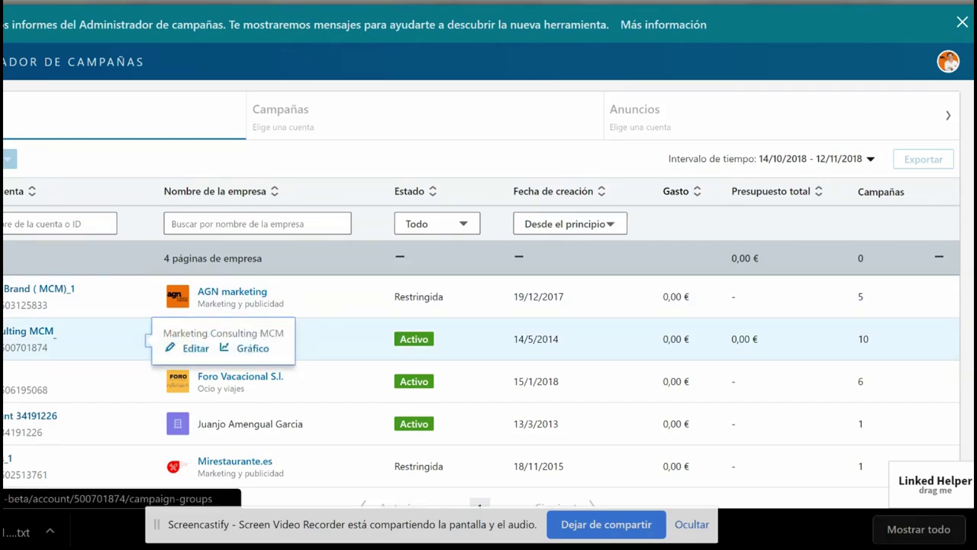
Select the Marketing Consulting MCM ad account and open its list of campaigns
{"action": "mouse_move", "coordinate": [27, 330]}
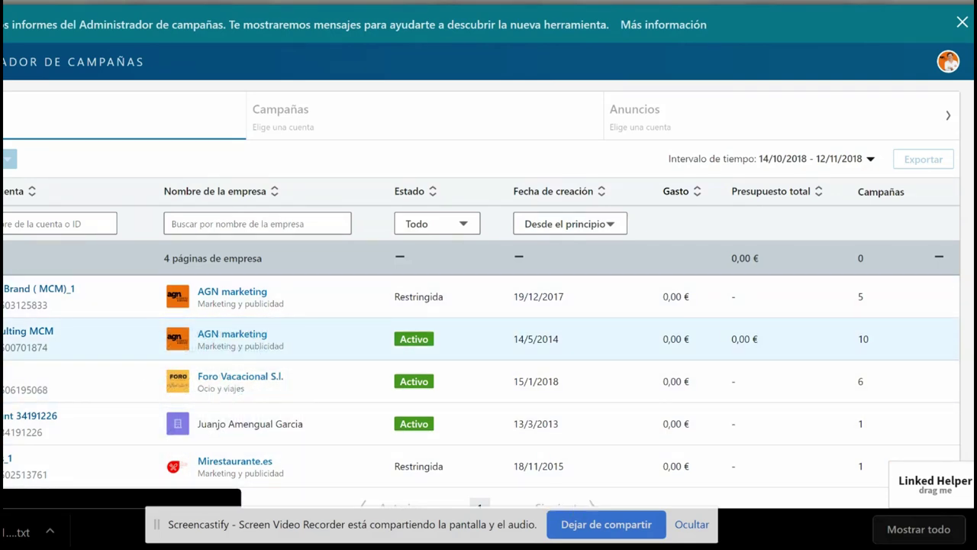
{"action": "left_click", "coordinate": [3, 338]}
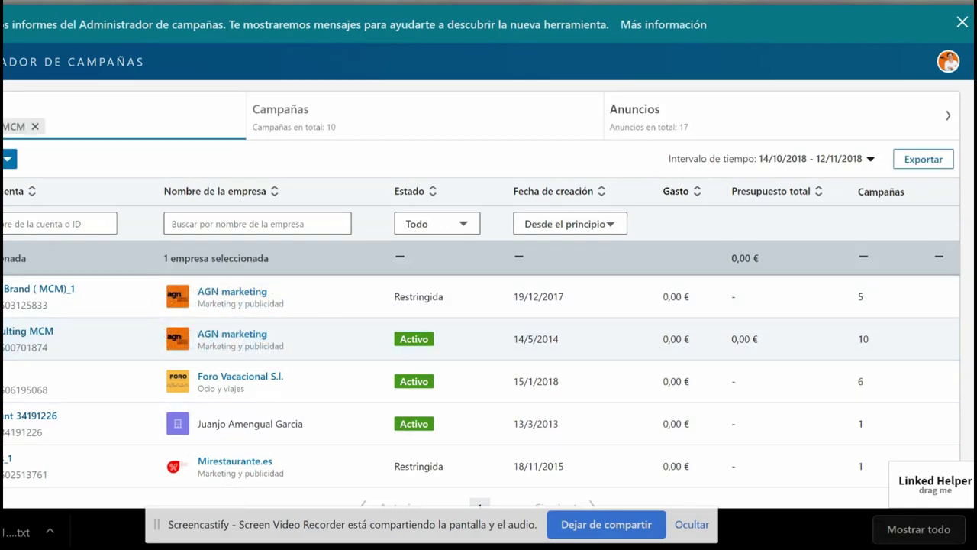
{"action": "scroll", "coordinate": [489, 275], "scroll_direction": "down", "scroll_amount": 3}
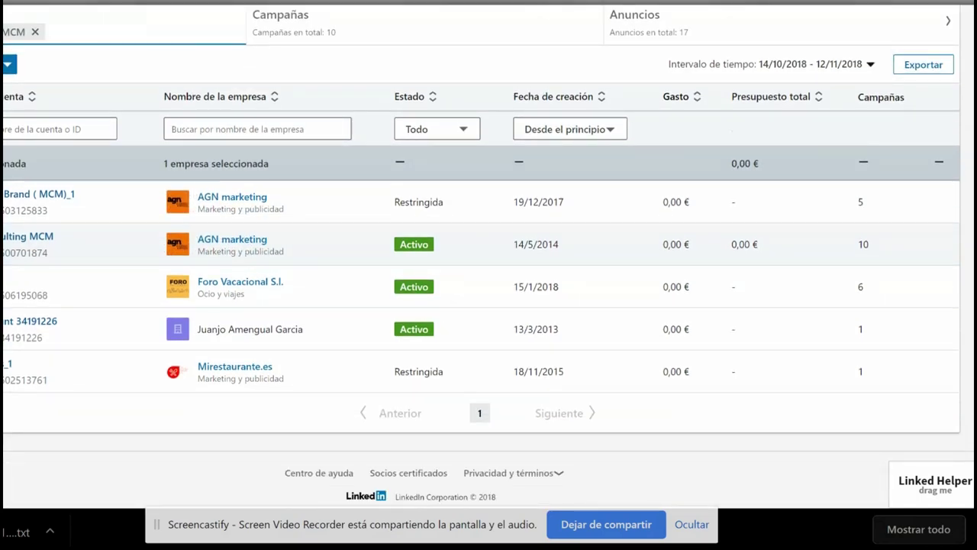
{"action": "scroll", "coordinate": [489, 275], "scroll_direction": "up", "scroll_amount": 3}
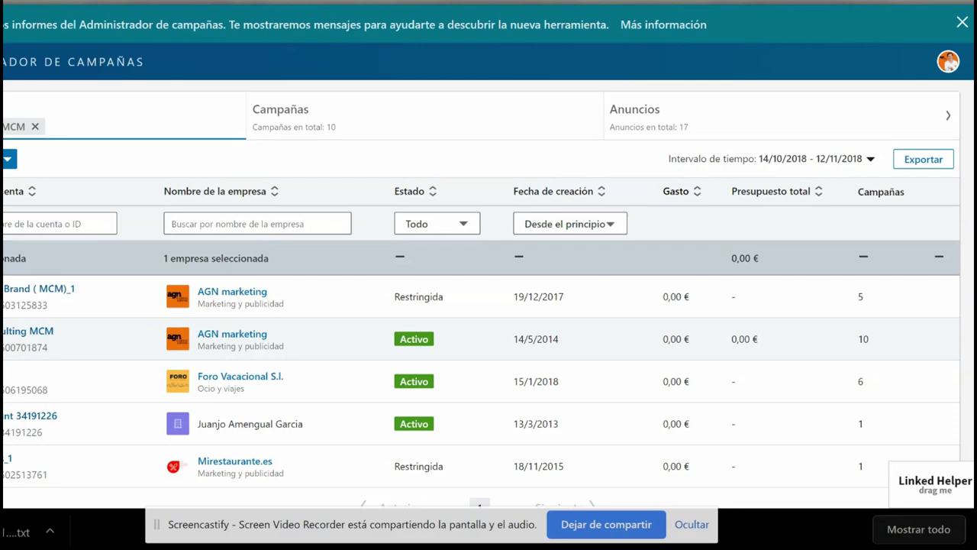
{"action": "scroll", "coordinate": [489, 275], "scroll_direction": "down", "scroll_amount": 1}
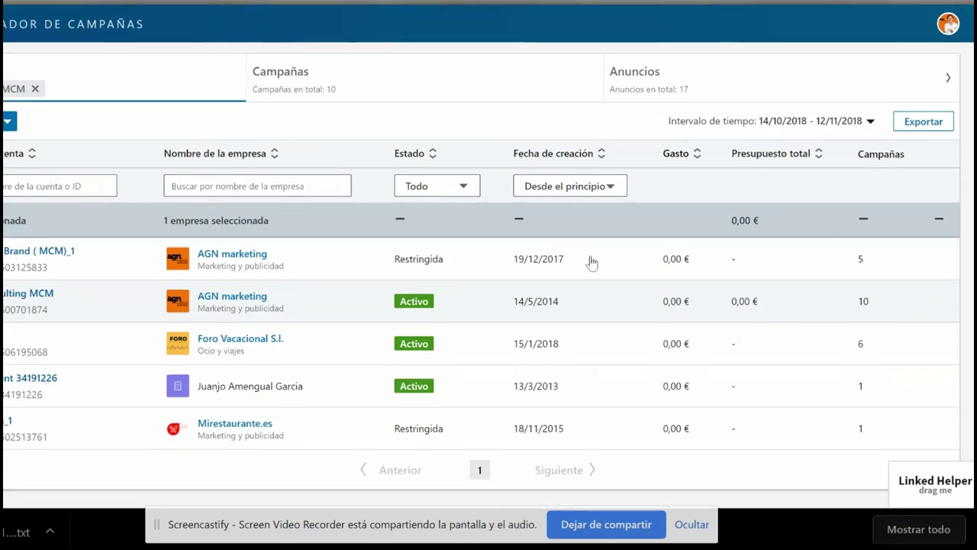
{"action": "left_click", "coordinate": [739, 234]}
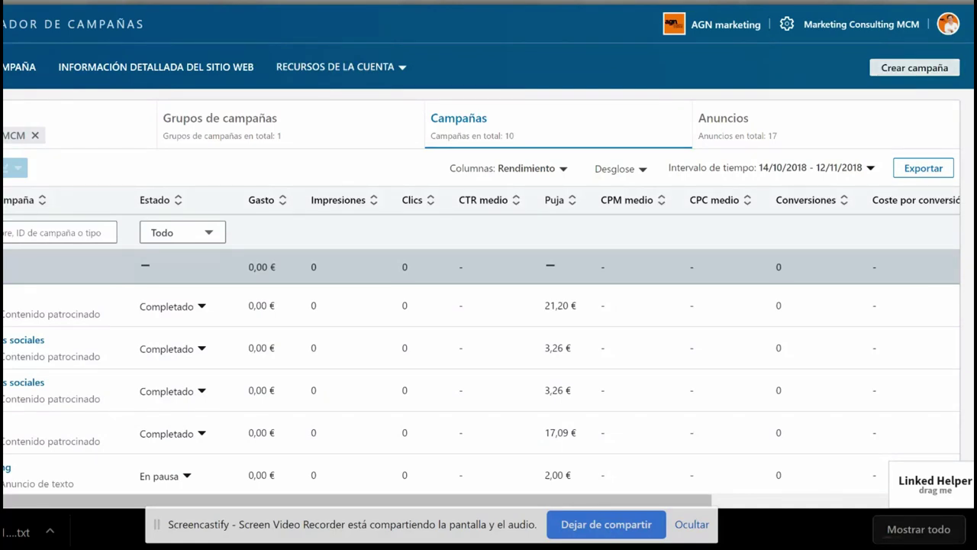
Create a new campaign and replace its default name with one ending in "enfoque"
{"action": "left_click", "coordinate": [914, 68]}
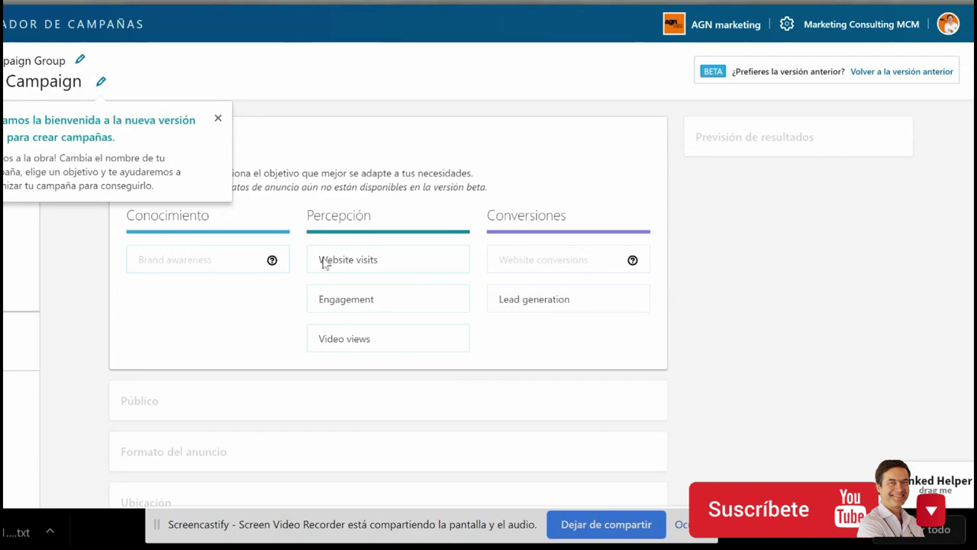
{"action": "left_click", "coordinate": [72, 81]}
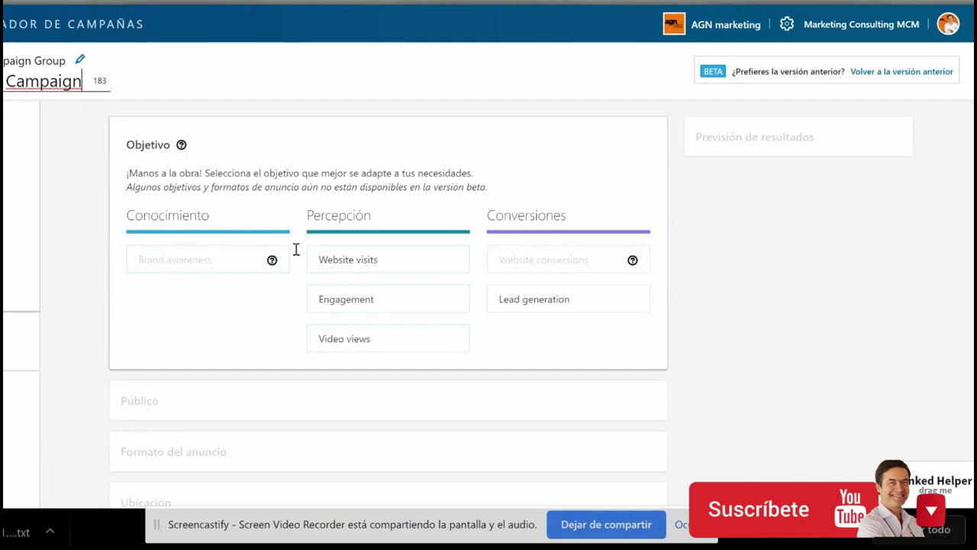
{"action": "key", "text": "BackSpace"}
{"action": "key", "text": "BackSpace"}
{"action": "key", "text": "BackSpace"}
{"action": "key", "text": "BackSpace"}
{"action": "key", "text": "BackSpace"}
{"action": "key", "text": "BackSpace"}
{"action": "key", "text": "BackSpace"}
{"action": "key", "text": "BackSpace"}
{"action": "key", "text": "BackSpace"}
{"action": "key", "text": "BackSpace"}
{"action": "key", "text": "BackSpace"}
{"action": "key", "text": "BackSpace"}
{"action": "key", "text": "BackSpace"}
{"action": "key", "text": "BackSpace"}
{"action": "key", "text": "BackSpace"}
{"action": "key", "text": "BackSpace"}
{"action": "key", "text": "BackSpace"}
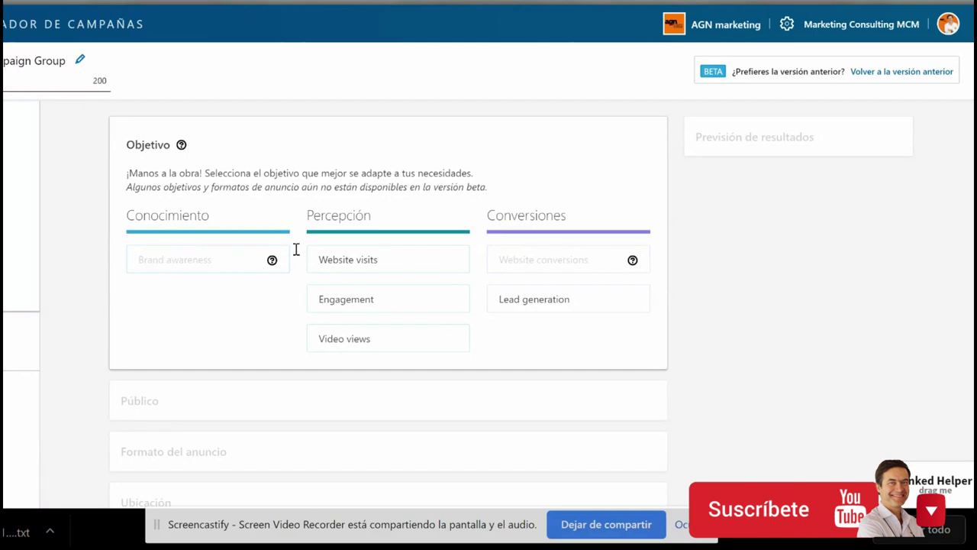
{"action": "type", "text": "enfoque"}
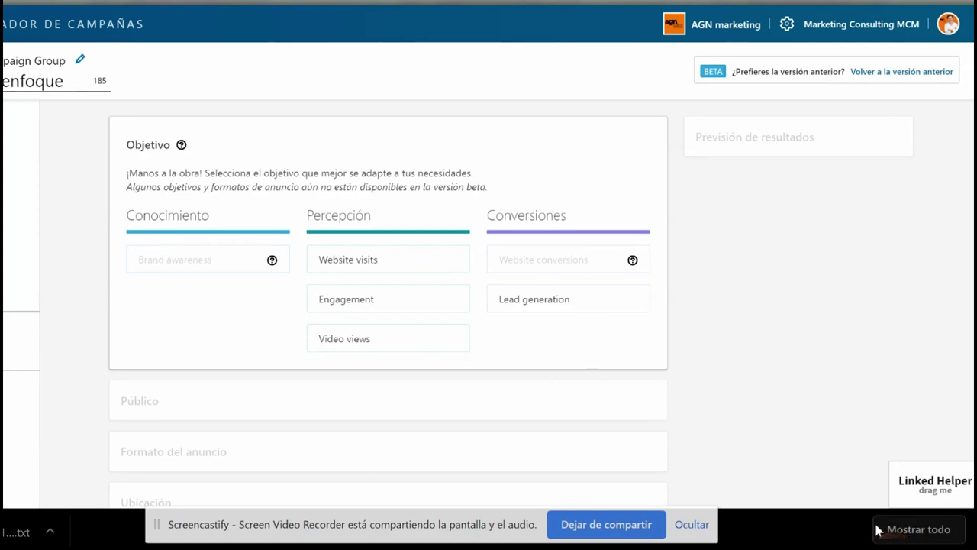
Compare the objectives under Percepción and choose Website visits as the campaign objective
{"action": "mouse_move", "coordinate": [388, 259]}
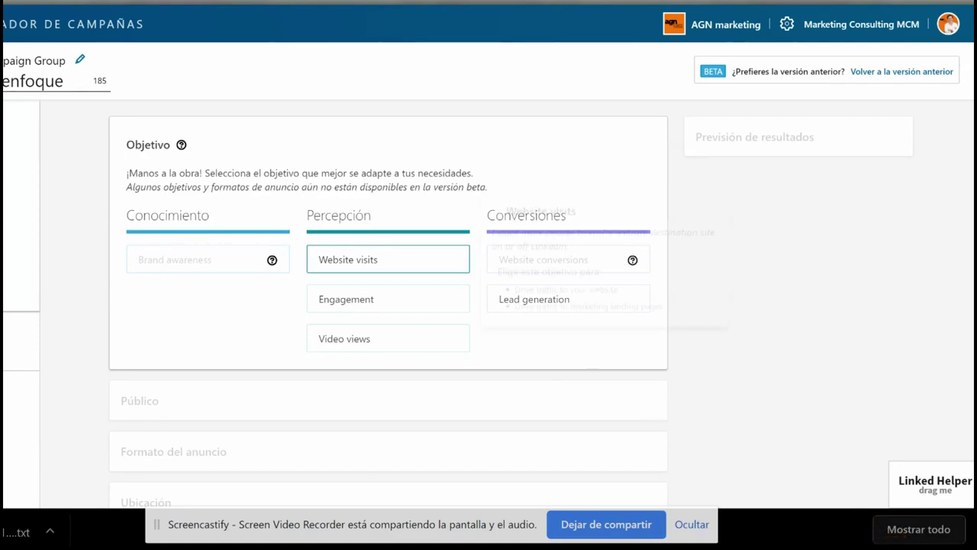
{"action": "mouse_move", "coordinate": [381, 299]}
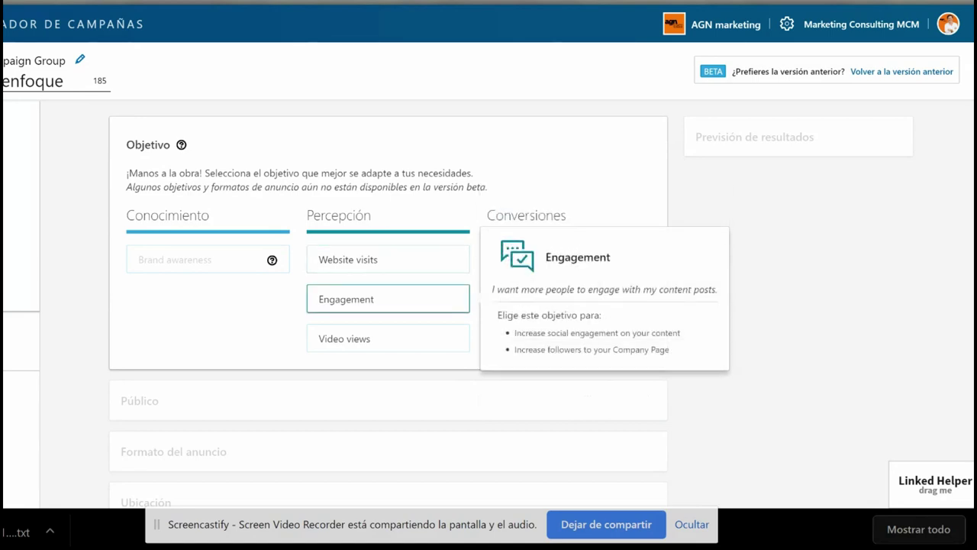
{"action": "mouse_move", "coordinate": [388, 339]}
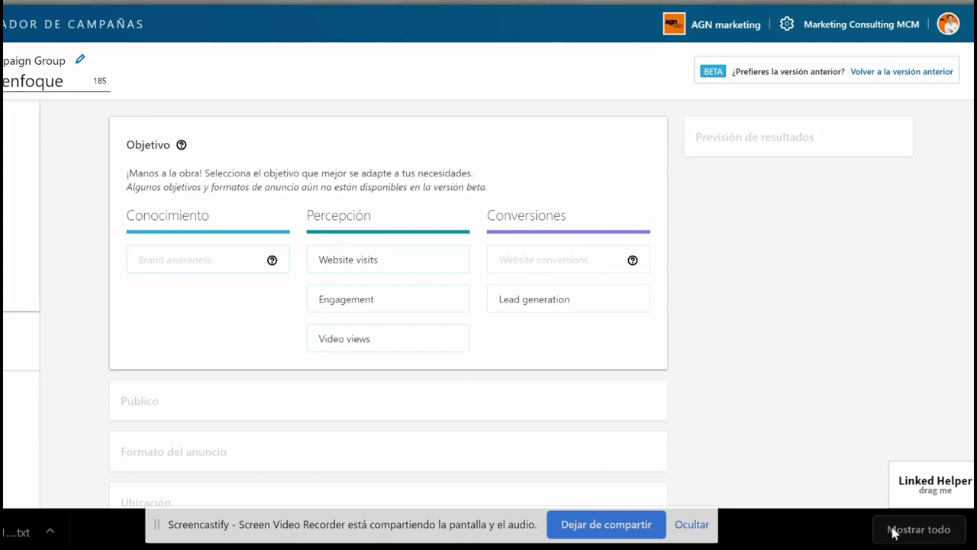
{"action": "left_click", "coordinate": [388, 260]}
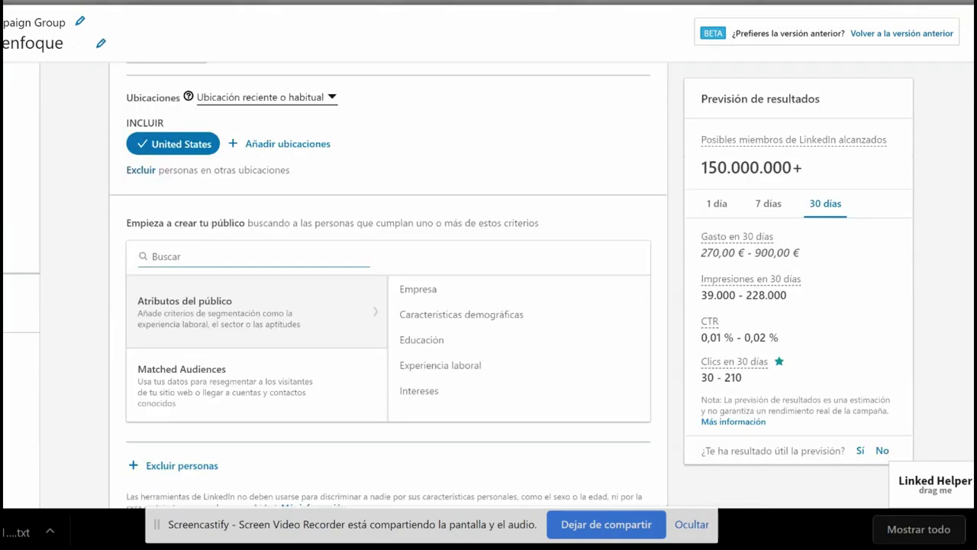
Set the audience's profile language to Español
{"action": "scroll", "coordinate": [388, 283], "scroll_direction": "up", "scroll_amount": 4}
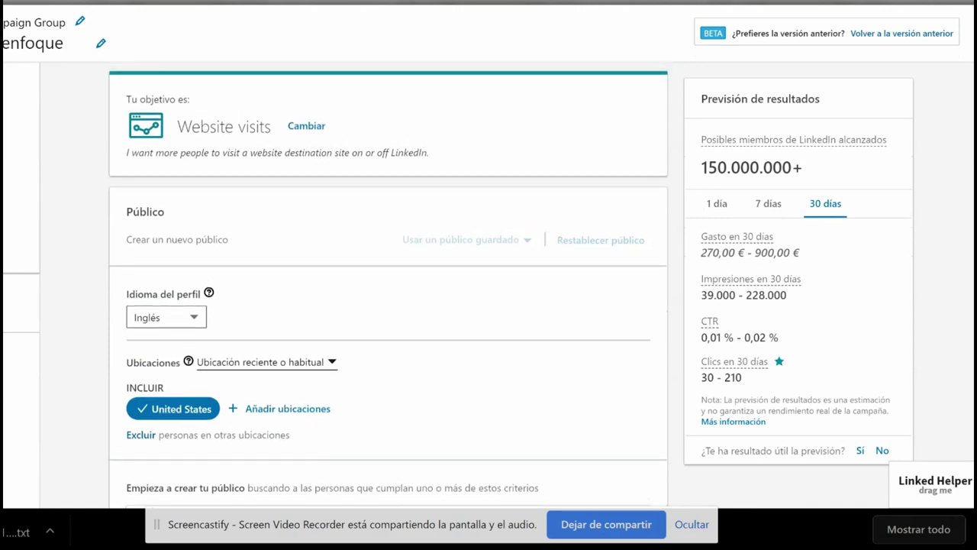
{"action": "scroll", "coordinate": [388, 284], "scroll_direction": "down", "scroll_amount": 1}
{"action": "left_click", "coordinate": [165, 317]}
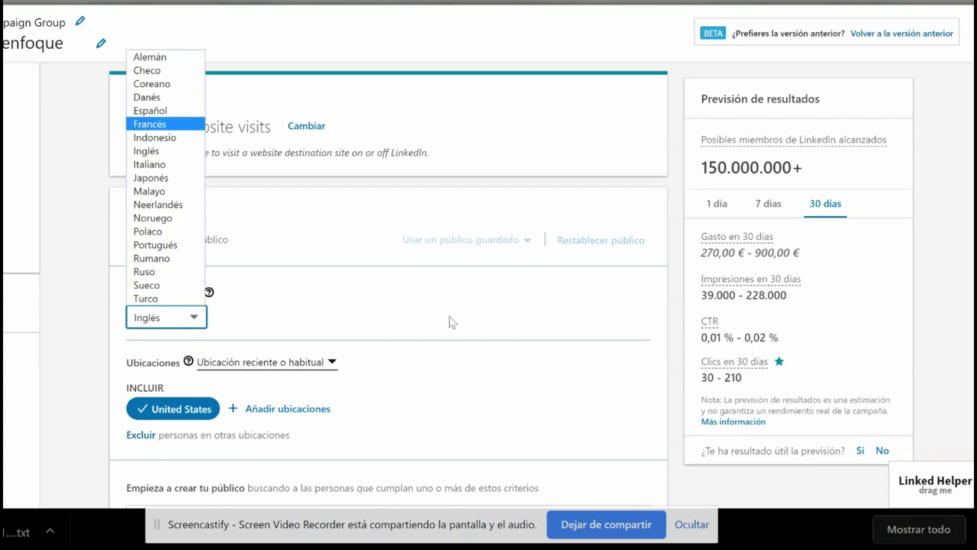
{"action": "key", "text": "Down"}
{"action": "key", "text": "Down"}
{"action": "key", "text": "Down"}
{"action": "key", "text": "Down"}
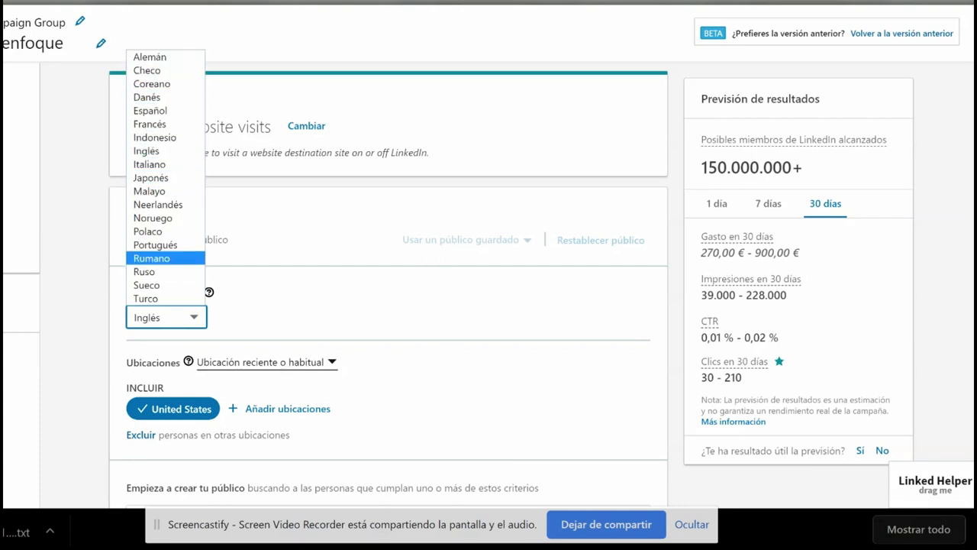
{"action": "key", "text": "Up"}
{"action": "key", "text": "Up"}
{"action": "key", "text": "Up"}
{"action": "key", "text": "Up"}
{"action": "key", "text": "Up"}
{"action": "key", "text": "Up"}
{"action": "key", "text": "Up"}
{"action": "key", "text": "Up"}
{"action": "key", "text": "Up"}
{"action": "key", "text": "Up"}
{"action": "key", "text": "Up"}
{"action": "key", "text": "Up"}
{"action": "key", "text": "Up"}
{"action": "key", "text": "Up"}
{"action": "key", "text": "Up"}
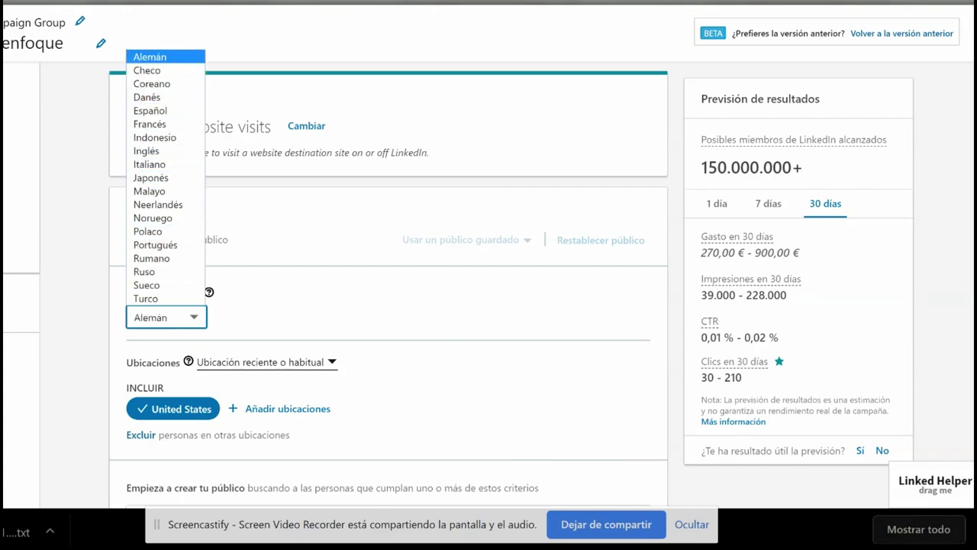
{"action": "key", "text": "Down"}
{"action": "key", "text": "Down"}
{"action": "key", "text": "Down"}
{"action": "key", "text": "Down"}
{"action": "key", "text": "Down"}
{"action": "key", "text": "Down"}
{"action": "key", "text": "Down"}
{"action": "key", "text": "Down"}
{"action": "key", "text": "Down"}
{"action": "key", "text": "Down"}
{"action": "key", "text": "Down"}
{"action": "key", "text": "Down"}
{"action": "key", "text": "Down"}
{"action": "key", "text": "Down"}
{"action": "key", "text": "Down"}
{"action": "key", "text": "Down"}
{"action": "key", "text": "Up"}
{"action": "key", "text": "Up"}
{"action": "key", "text": "Up"}
{"action": "key", "text": "Up"}
{"action": "key", "text": "Up"}
{"action": "key", "text": "Up"}
{"action": "key", "text": "Up"}
{"action": "key", "text": "Up"}
{"action": "key", "text": "Up"}
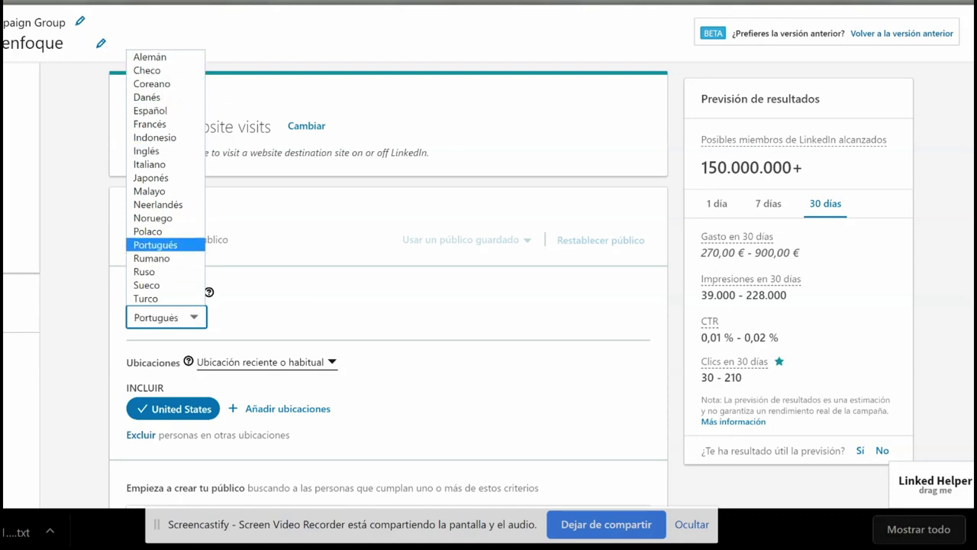
{"action": "key", "text": "Up"}
{"action": "key", "text": "Up"}
{"action": "key", "text": "Up"}
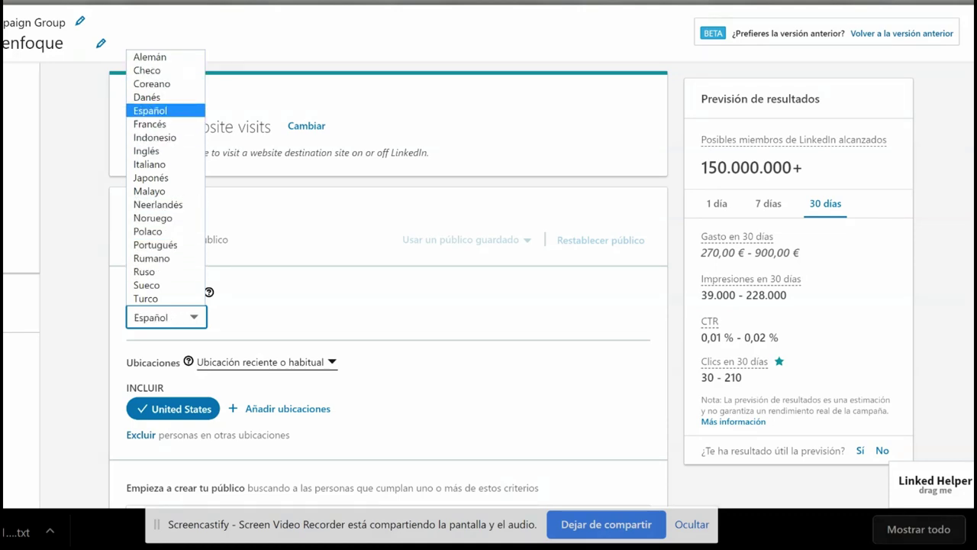
{"action": "left_click", "coordinate": [461, 313]}
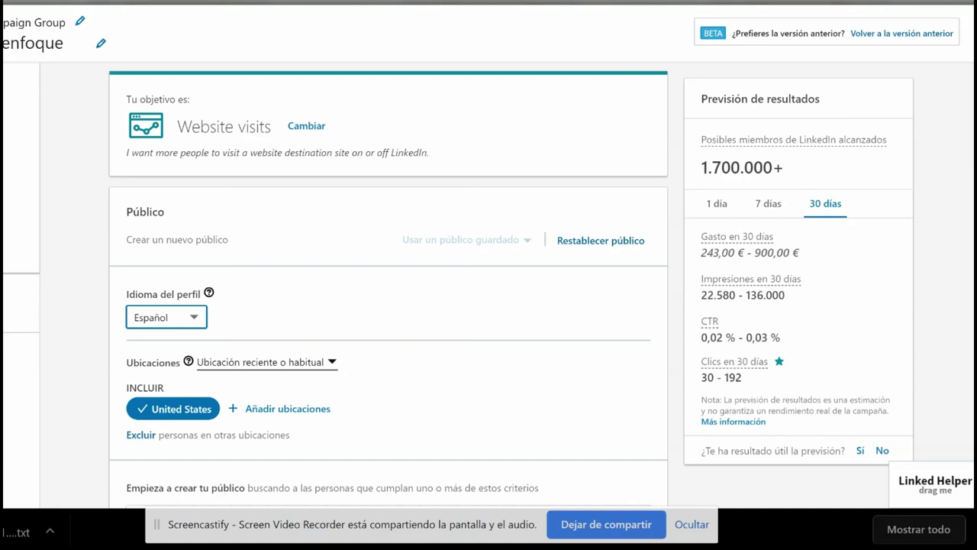
Set the audience's location type to Ubicación habitual, targeting people who live in the chosen places
{"action": "scroll", "coordinate": [389, 284], "scroll_direction": "down", "scroll_amount": 1}
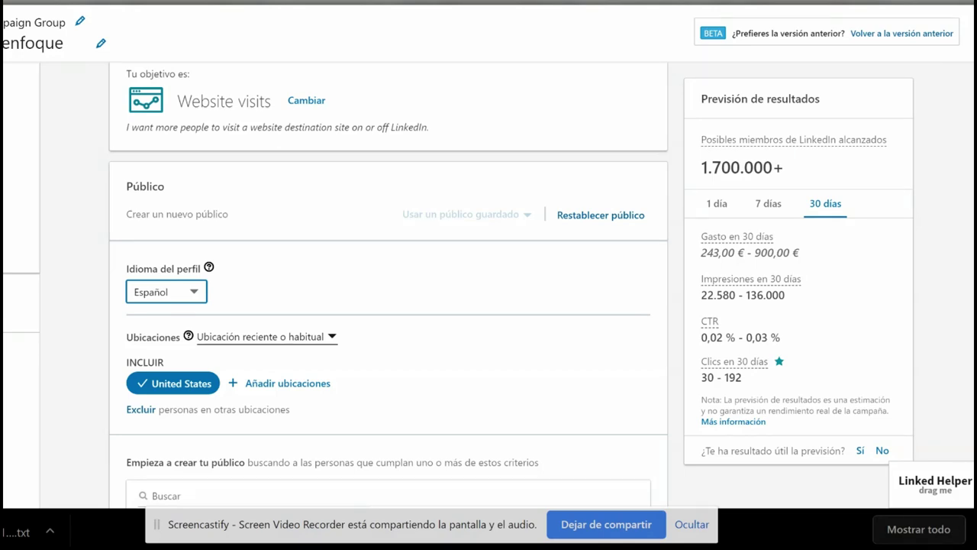
{"action": "left_click", "coordinate": [266, 336]}
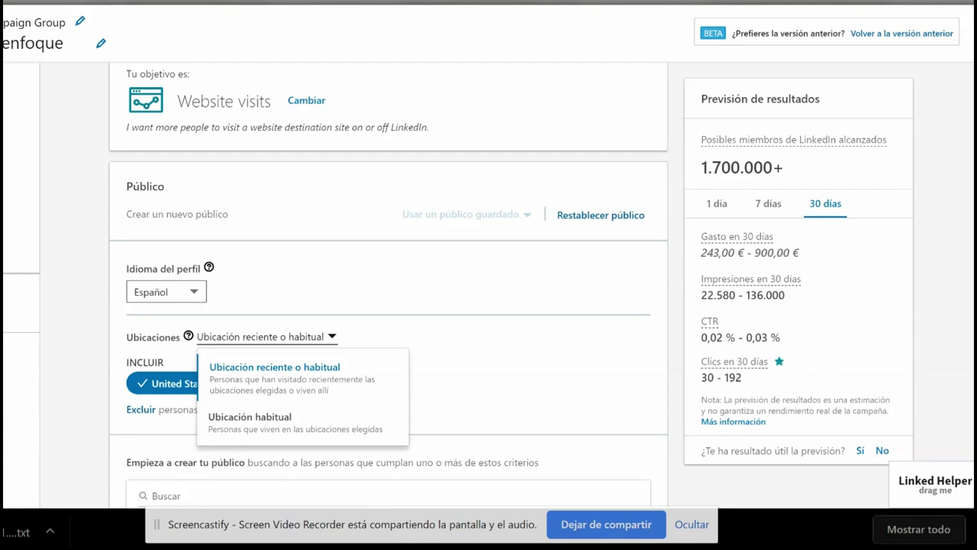
{"action": "key", "text": "Escape"}
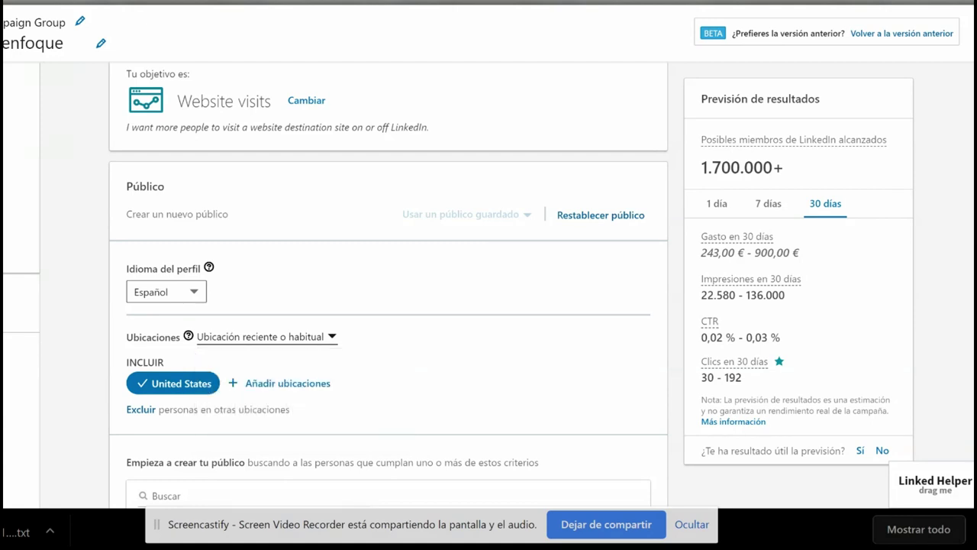
{"action": "key", "text": "Return"}
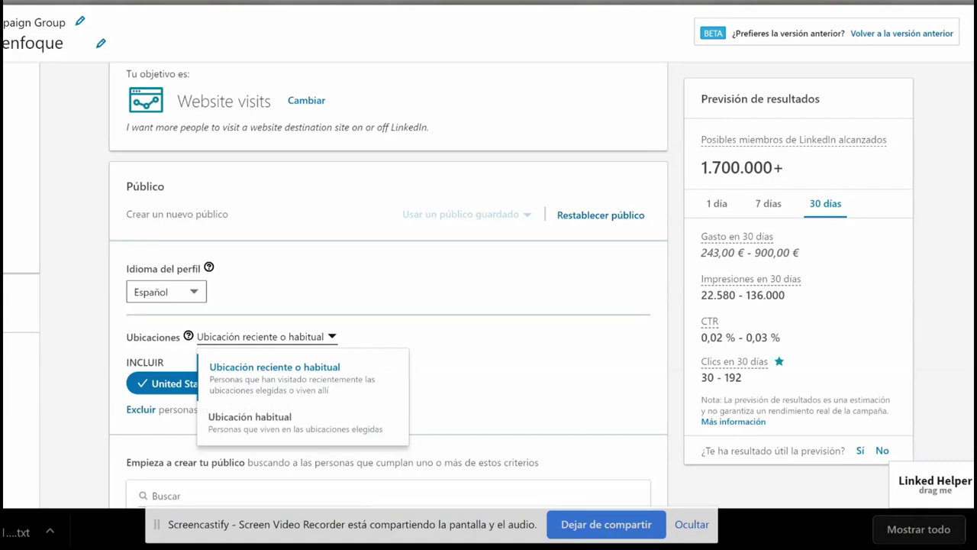
{"action": "key", "text": "Down"}
{"action": "key", "text": "Return"}
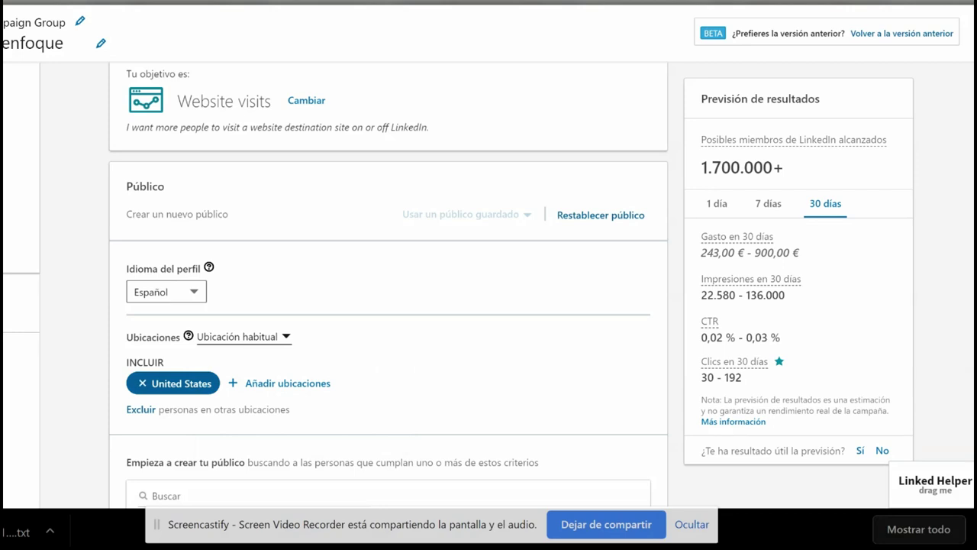
Replace United States with Illes Balears, España as the included location of the audience
{"action": "left_click", "coordinate": [142, 383]}
{"action": "left_click", "coordinate": [182, 382]}
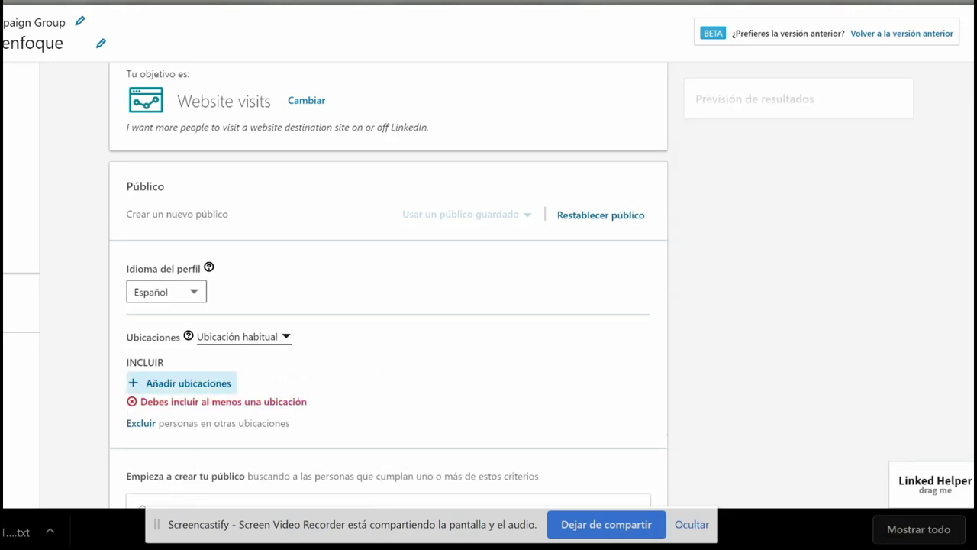
{"action": "scroll", "coordinate": [388, 305], "scroll_direction": "down", "scroll_amount": 1}
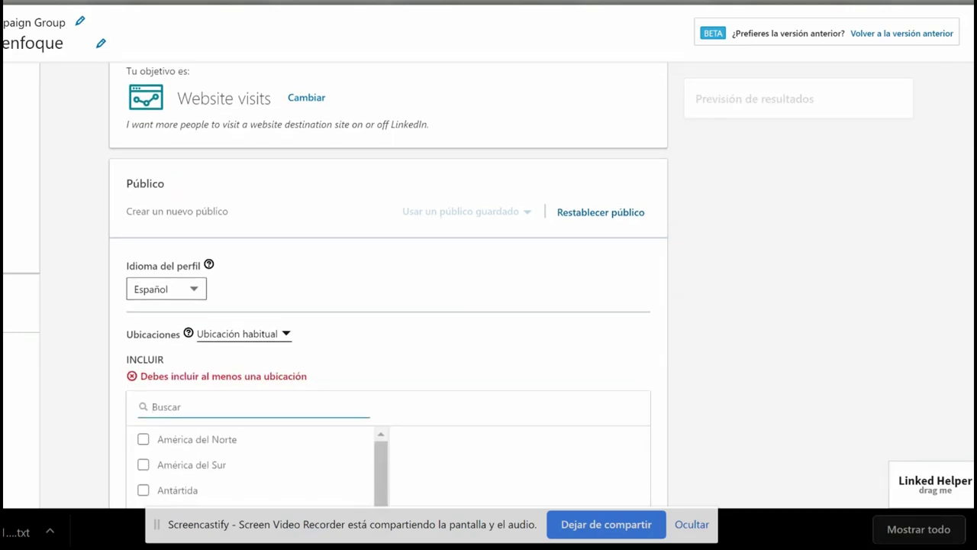
{"action": "scroll", "coordinate": [388, 305], "scroll_direction": "down", "scroll_amount": 1}
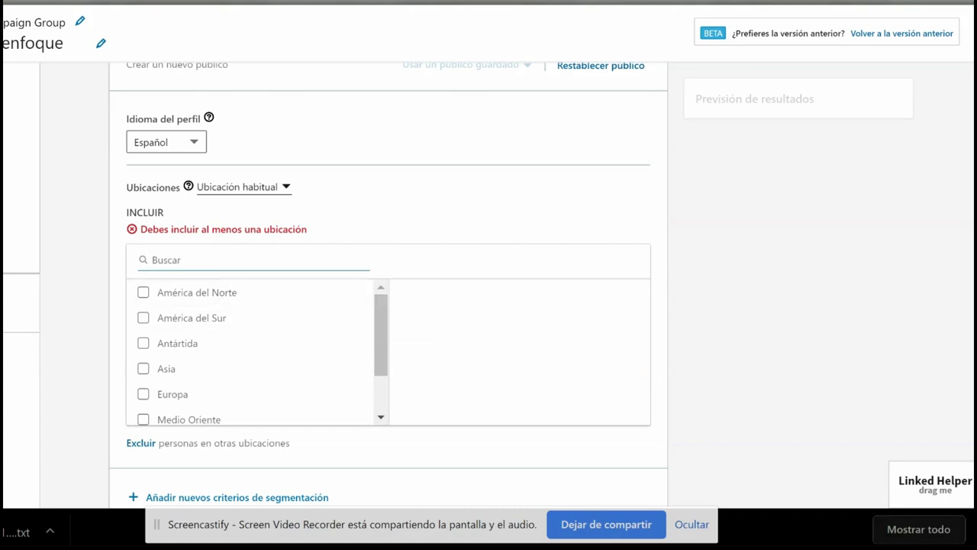
{"action": "type", "text": "illes"}
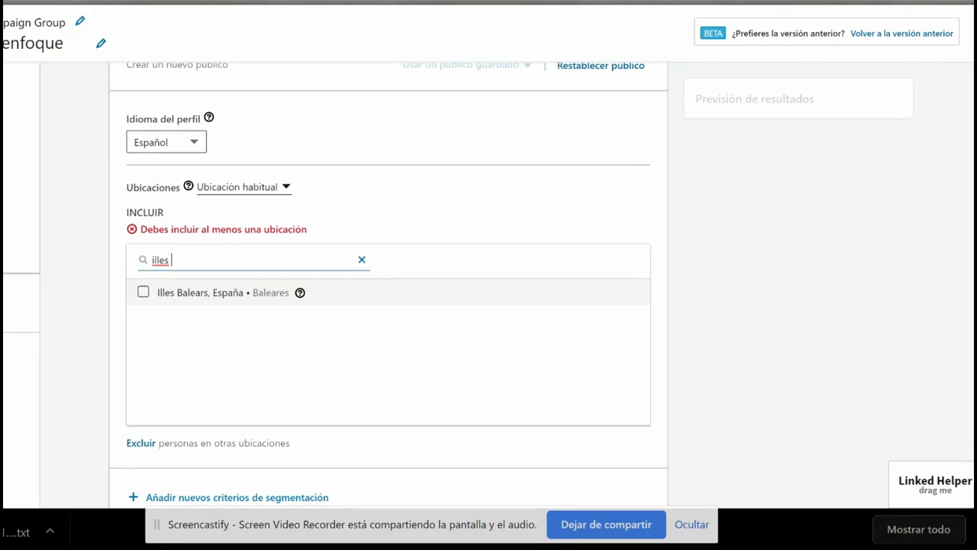
{"action": "left_click", "coordinate": [143, 291]}
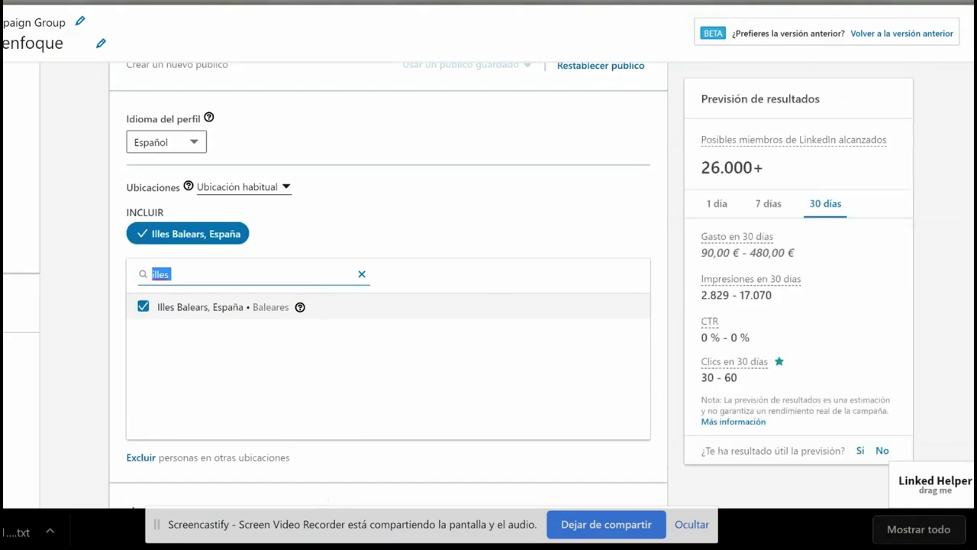
{"action": "key", "text": "BackSpace"}
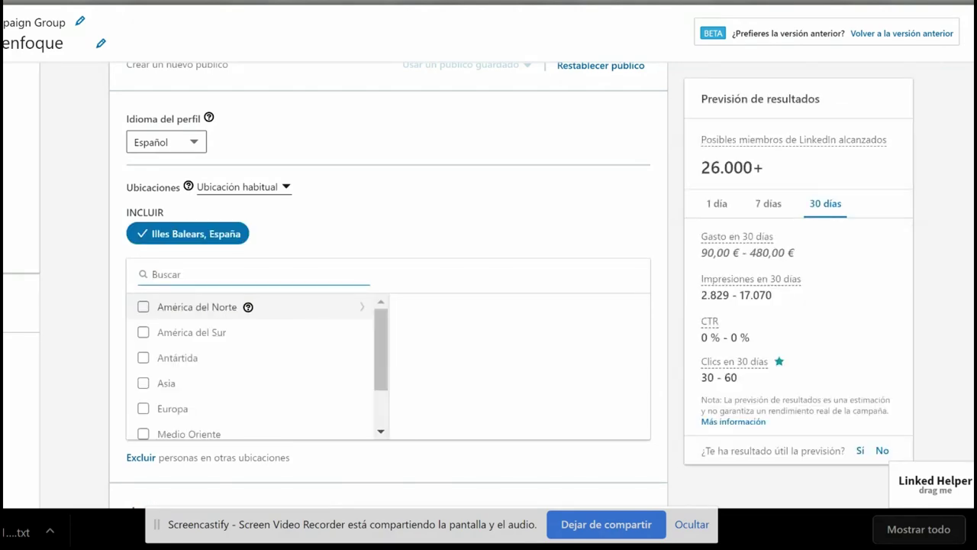
Search the audience locations for palma and clear the search
{"action": "type", "text": "palma"}
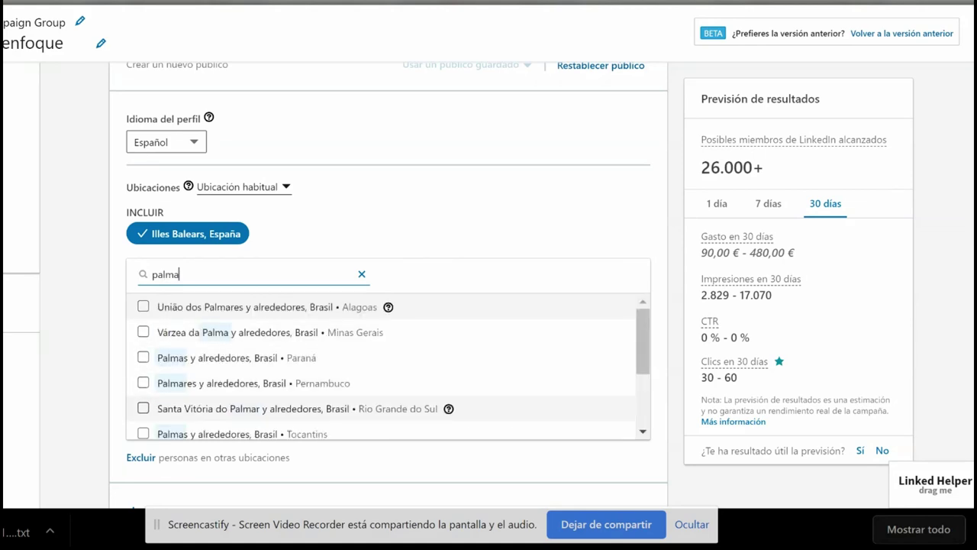
{"action": "left_click", "coordinate": [362, 274]}
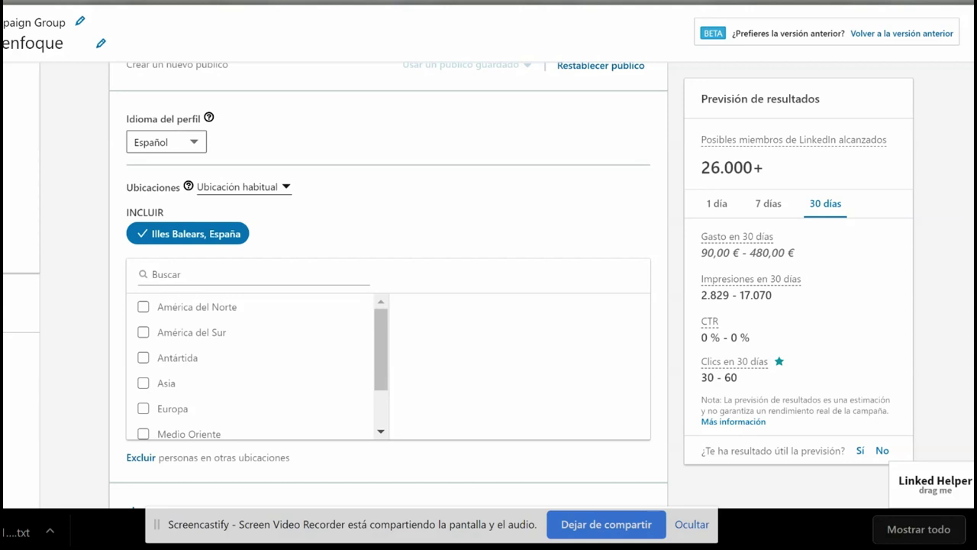
Start adding new targeting criteria to the audience
{"action": "scroll", "coordinate": [389, 285], "scroll_direction": "down", "scroll_amount": 2}
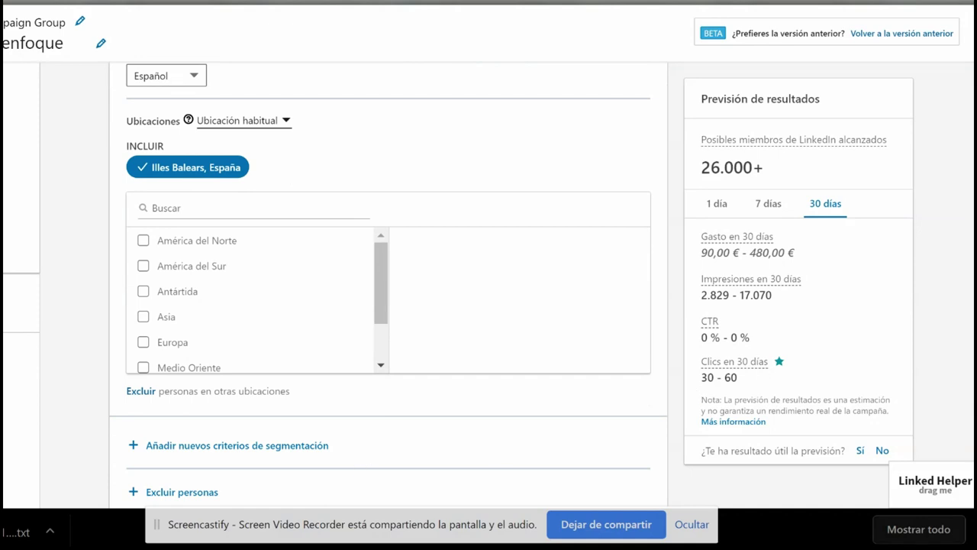
{"action": "scroll", "coordinate": [389, 279], "scroll_direction": "down", "scroll_amount": 3}
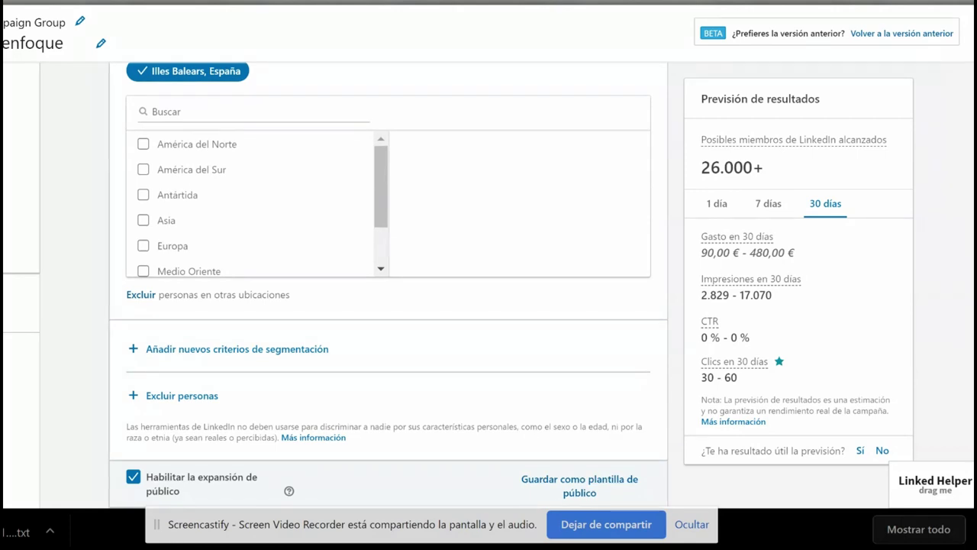
{"action": "scroll", "coordinate": [388, 285], "scroll_direction": "down", "scroll_amount": 1}
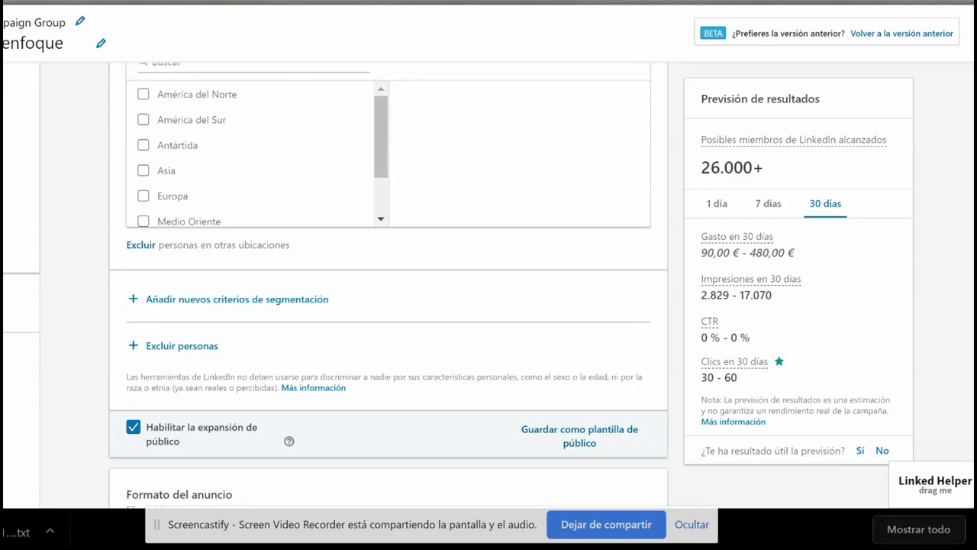
{"action": "left_click", "coordinate": [237, 299]}
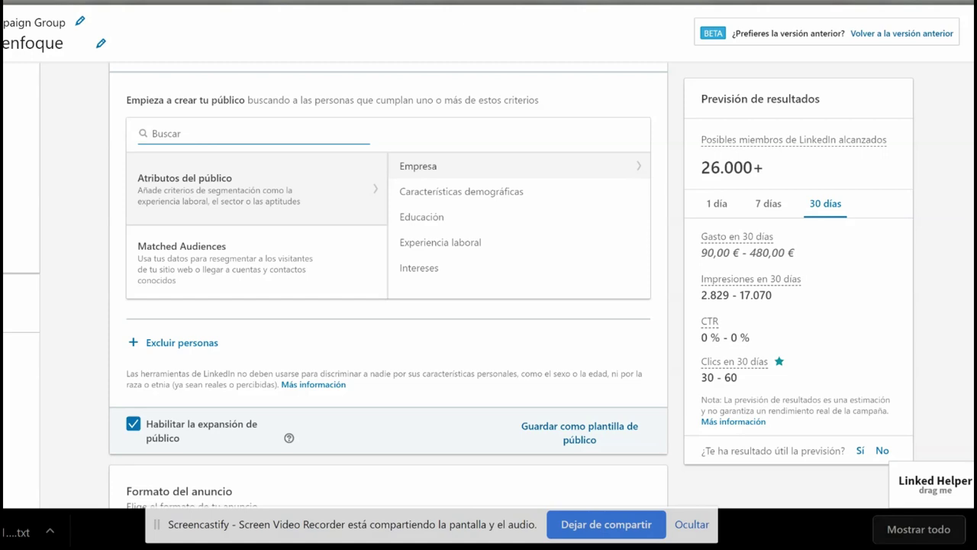
Examine the Empresa criteria and the list of sectors under Sector de la empresa
{"action": "left_click", "coordinate": [418, 166]}
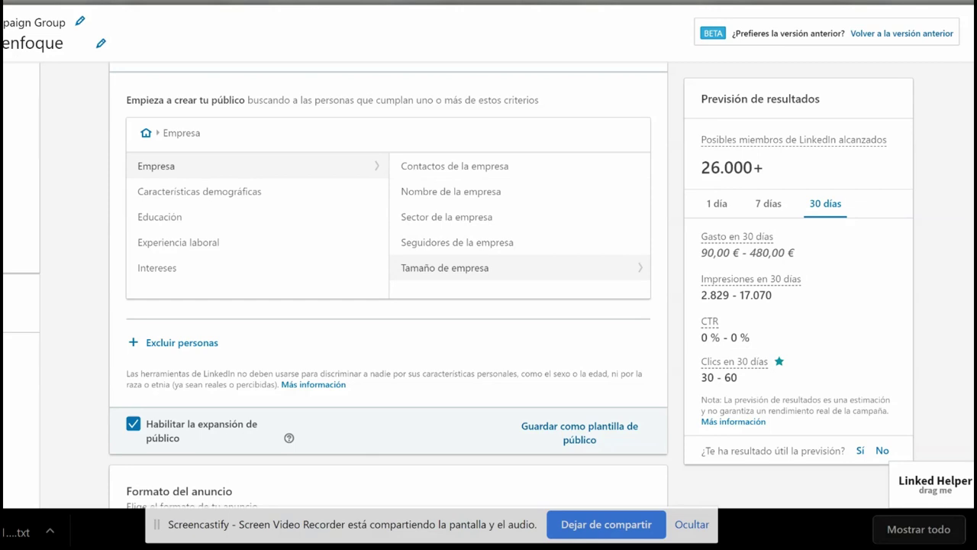
{"action": "left_click", "coordinate": [447, 216]}
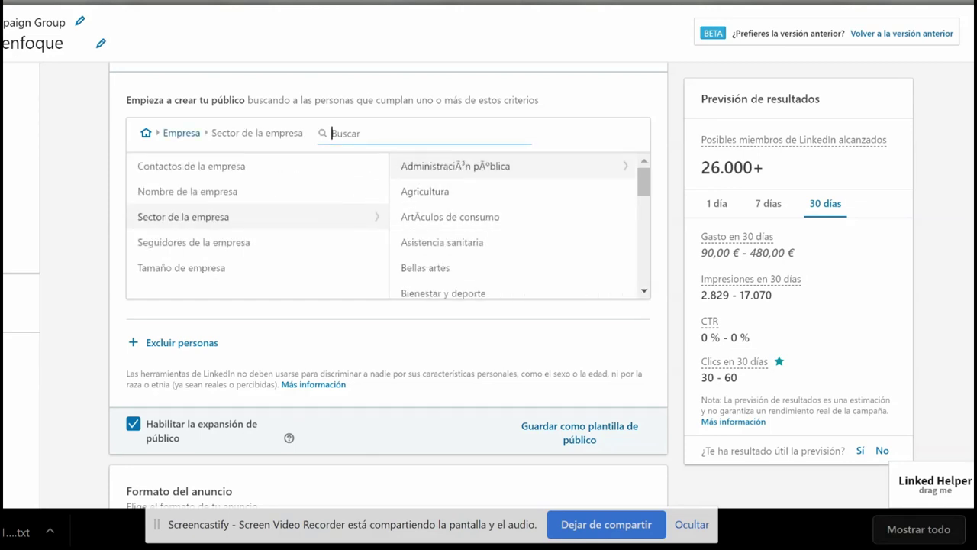
{"action": "scroll", "coordinate": [513, 225], "scroll_direction": "down", "scroll_amount": 3}
{"action": "scroll", "coordinate": [513, 226], "scroll_direction": "down", "scroll_amount": 3}
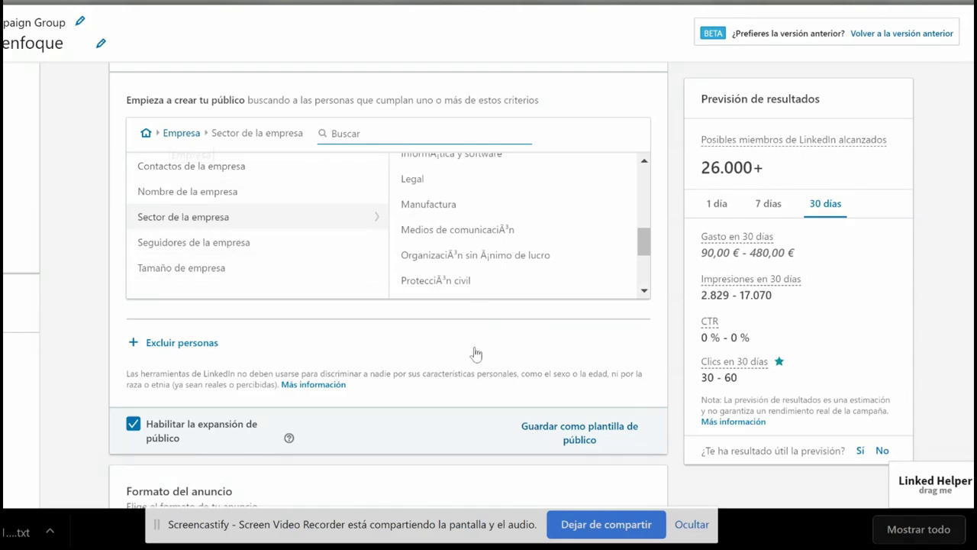
{"action": "left_click", "coordinate": [181, 132]}
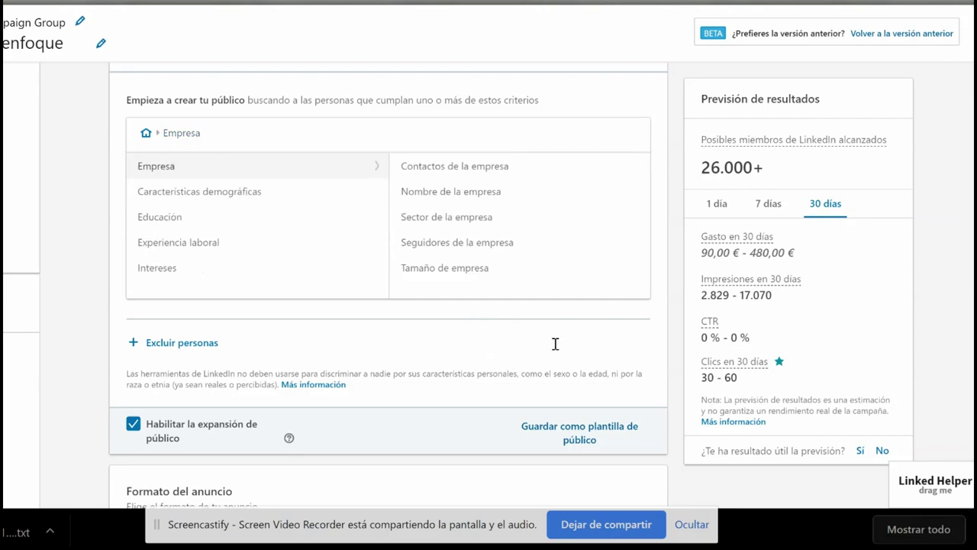
{"action": "key", "text": "Up"}
{"action": "key", "text": "Down"}
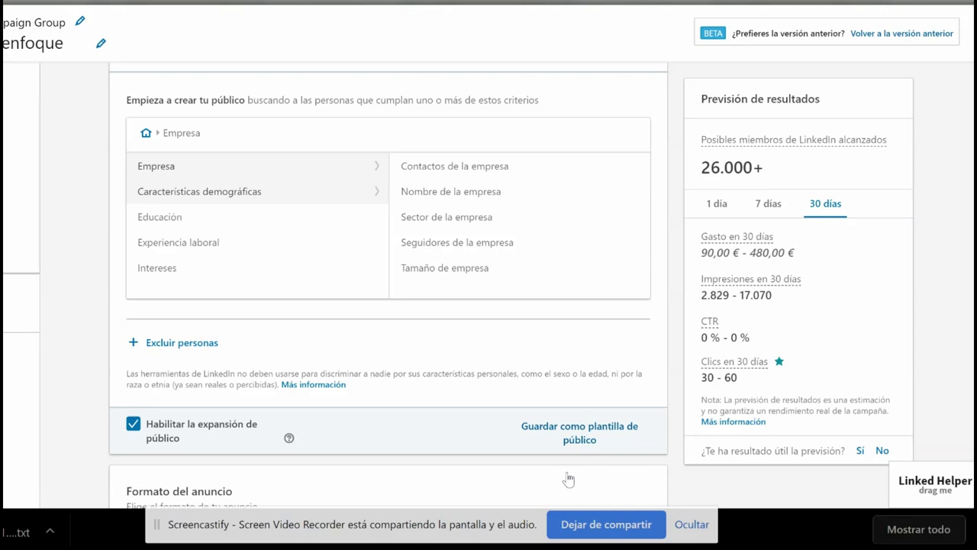
Examine the criteria offered under Características demográficas and Educación
{"action": "left_click", "coordinate": [229, 191]}
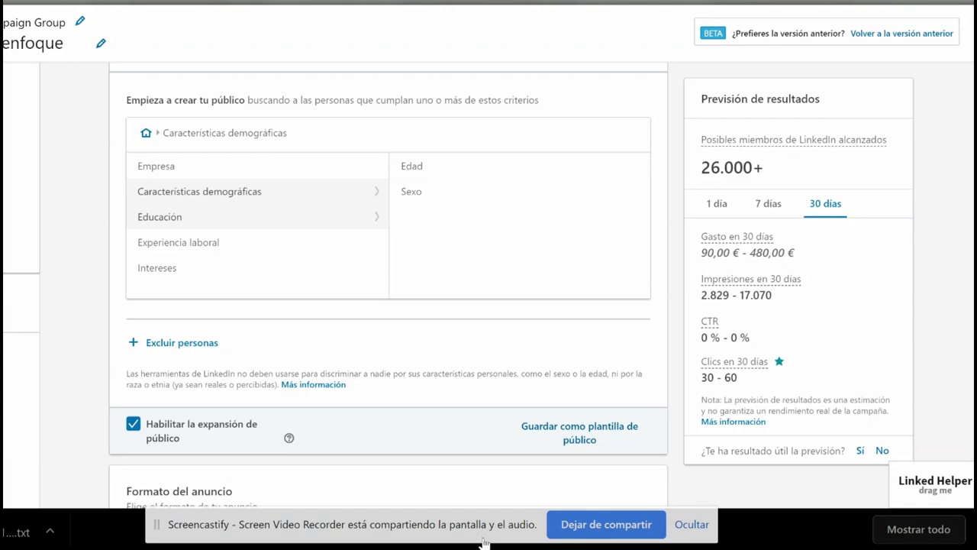
{"action": "left_click", "coordinate": [171, 217]}
{"action": "key", "text": "Right"}
{"action": "key", "text": "Down"}
{"action": "key", "text": "Down"}
{"action": "key", "text": "Left"}
{"action": "key", "text": "Down"}
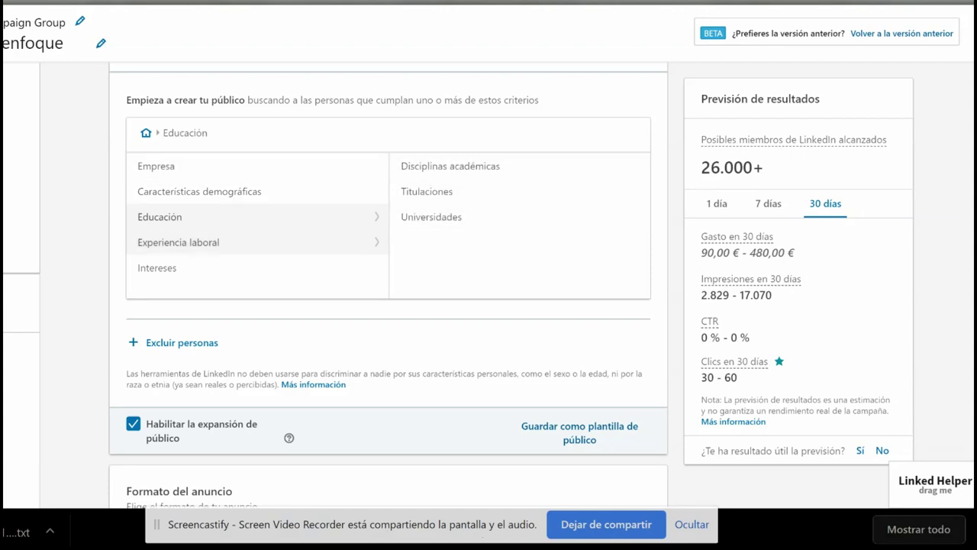
Open the Cargo criterion under Experiencia laboral for the audience
{"action": "key", "text": "Return"}
{"action": "key", "text": "Right"}
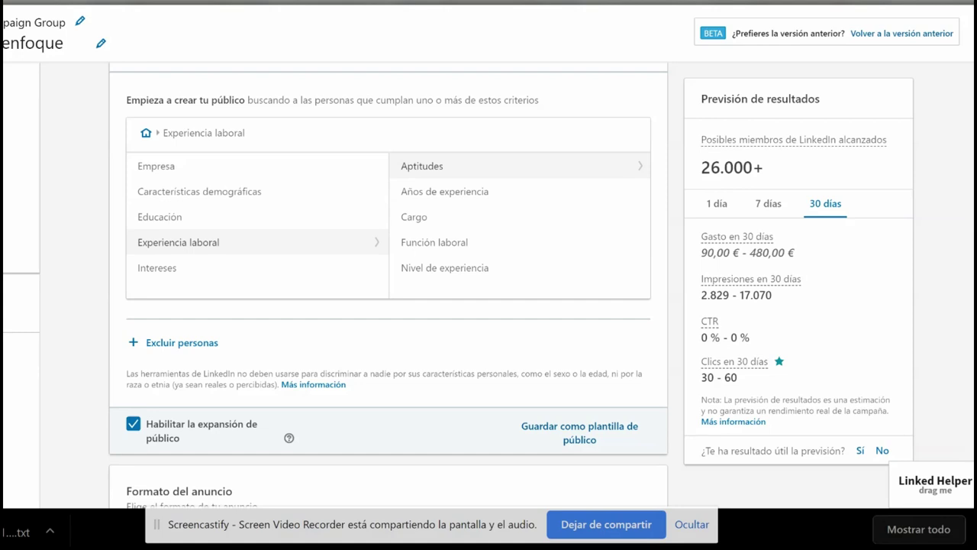
{"action": "key", "text": "Down"}
{"action": "key", "text": "Down"}
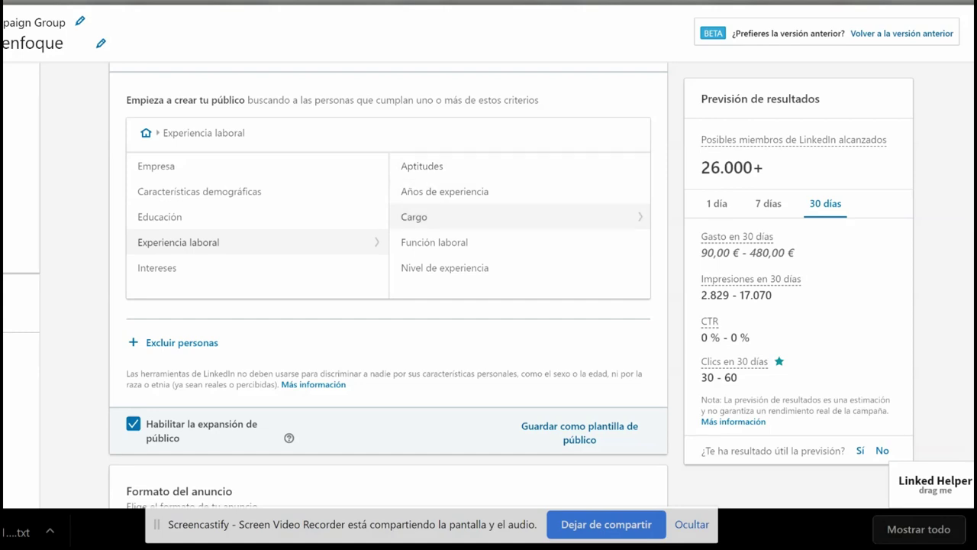
{"action": "key", "text": "Down"}
{"action": "key", "text": "Down"}
{"action": "key", "text": "Up"}
{"action": "key", "text": "Up"}
{"action": "key", "text": "Up"}
{"action": "key", "text": "Down"}
{"action": "key", "text": "Return"}
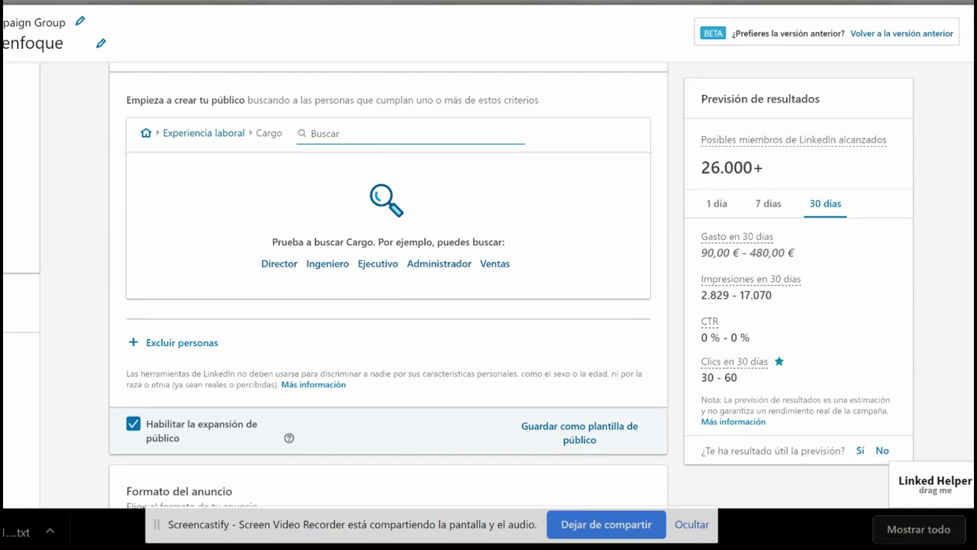
Search the job titles for Director and include Director, Director de ventas and Director ejecutivo
{"action": "type", "text": "Director"}
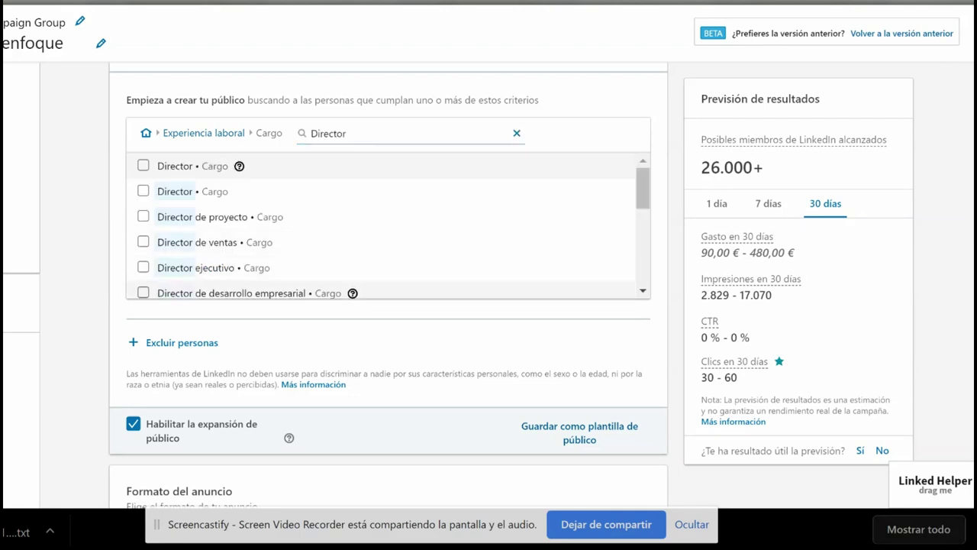
{"action": "key", "text": "Down"}
{"action": "key", "text": "Return"}
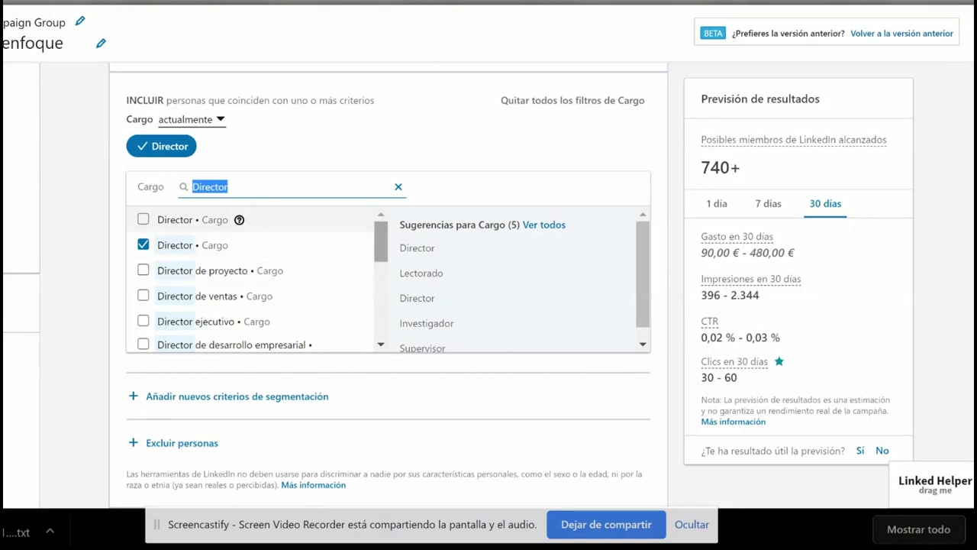
{"action": "left_click", "coordinate": [143, 295]}
{"action": "left_click", "coordinate": [143, 321]}
{"action": "key", "text": "Down"}
{"action": "key", "text": "Return"}
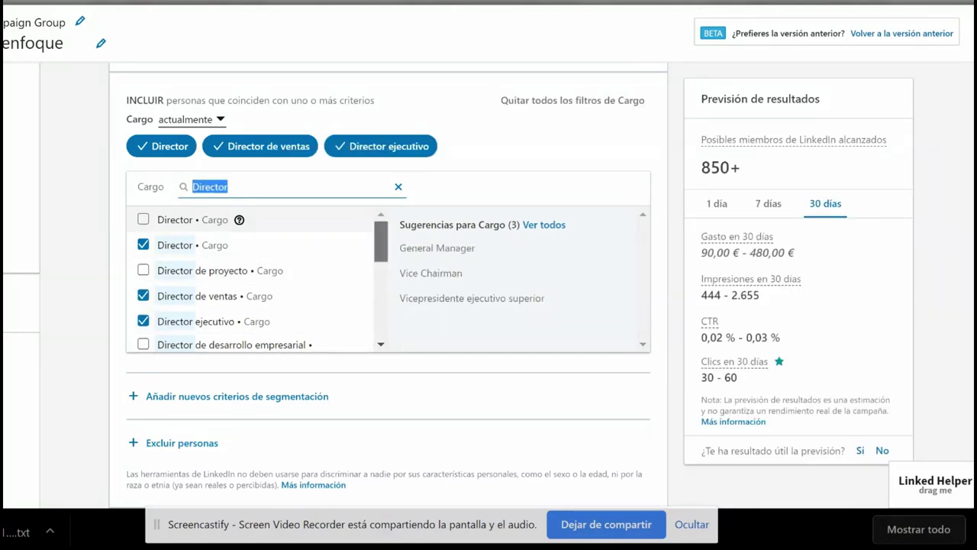
Include the job titles Director de RR. HH., Director de establecimiento and Director de desarrollo empresarial
{"action": "left_click_drag", "start_coordinate": [381, 249], "coordinate": [381, 275]}
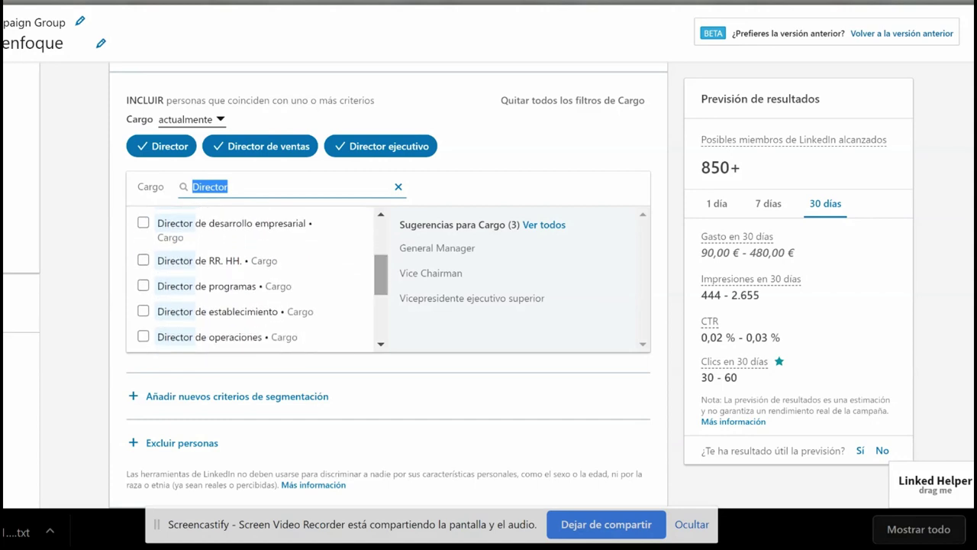
{"action": "key", "text": "Up"}
{"action": "key", "text": "Return"}
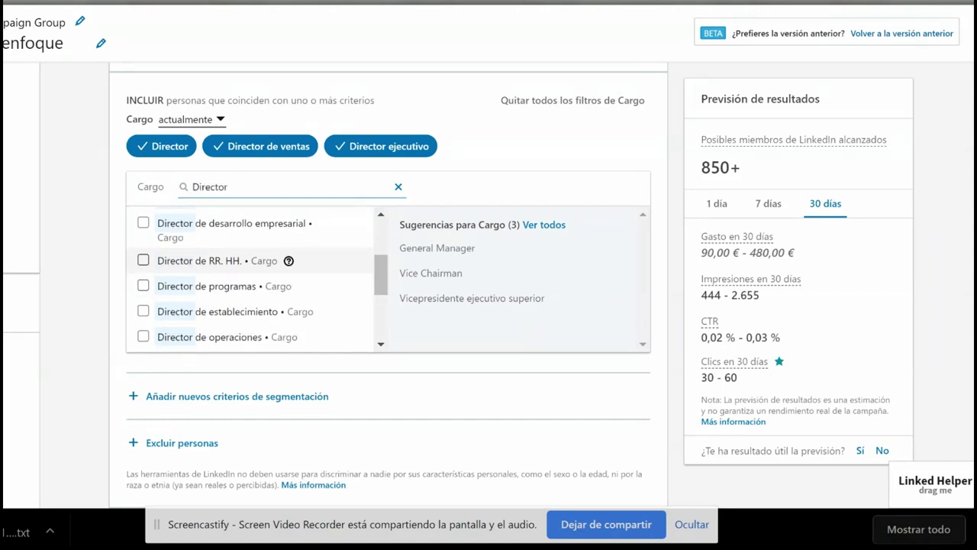
{"action": "key", "text": "Down"}
{"action": "key", "text": "Down"}
{"action": "key", "text": "Down"}
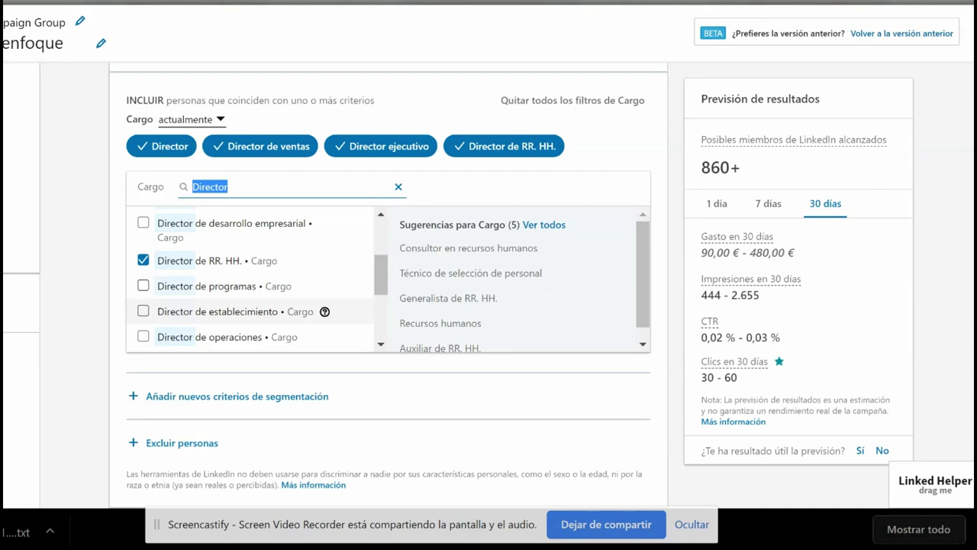
{"action": "key", "text": "Up"}
{"action": "key", "text": "Return"}
{"action": "key", "text": "Up"}
{"action": "key", "text": "Up"}
{"action": "key", "text": "Up"}
{"action": "key", "text": "Return"}
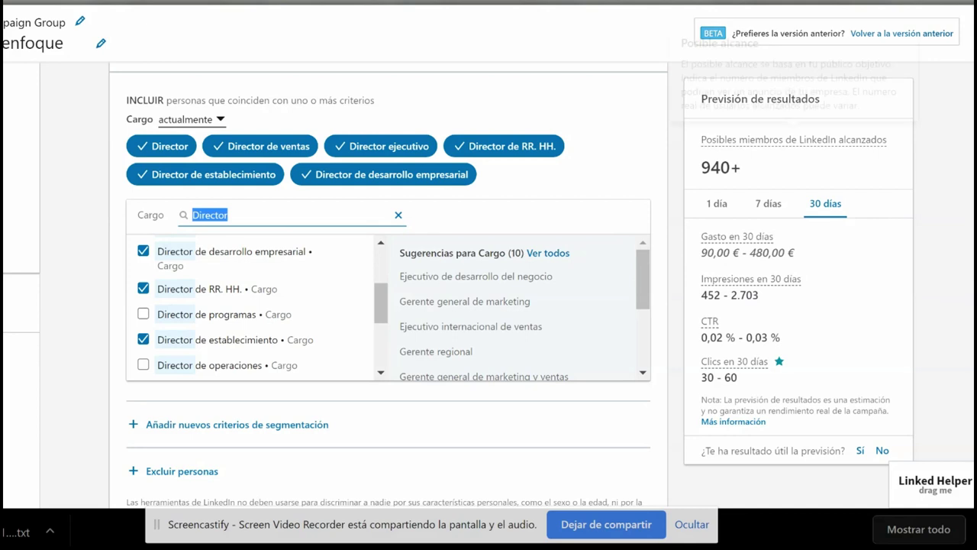
Check the 30-day impressions and potential member reach in the results forecast
{"action": "mouse_move", "coordinate": [751, 279]}
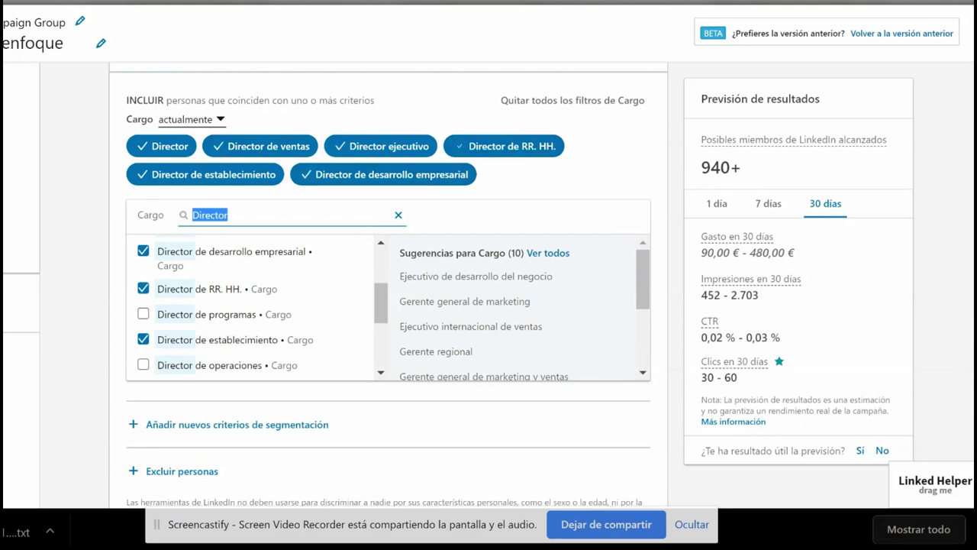
{"action": "left_click_drag", "start_coordinate": [701, 167], "coordinate": [741, 167]}
Try narrowing the audience to the Marketing Communication group under Intereses, and remove all Grupos filters
{"action": "scroll", "coordinate": [388, 288], "scroll_direction": "down", "scroll_amount": 4}
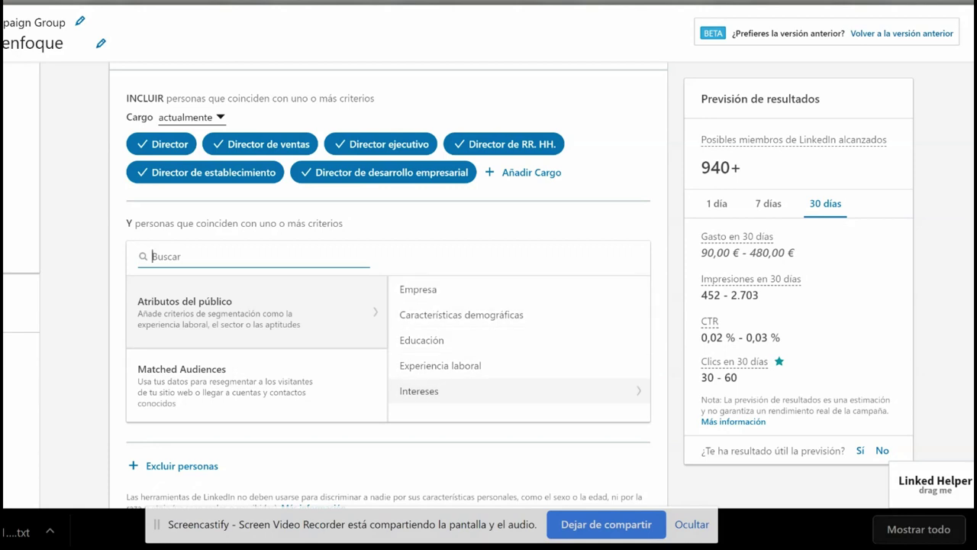
{"action": "left_click", "coordinate": [419, 391]}
{"action": "left_click", "coordinate": [417, 289]}
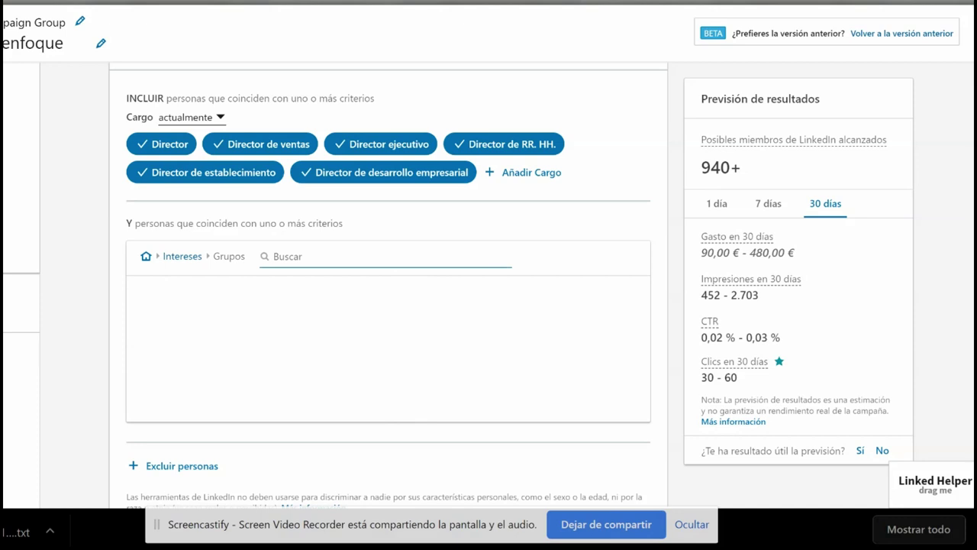
{"action": "type", "text": "mar"}
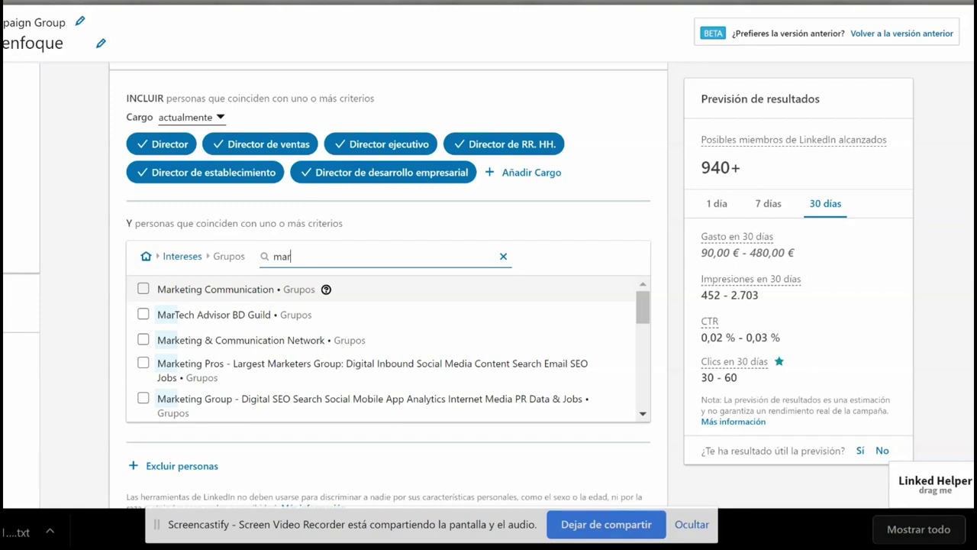
{"action": "left_click", "coordinate": [143, 288]}
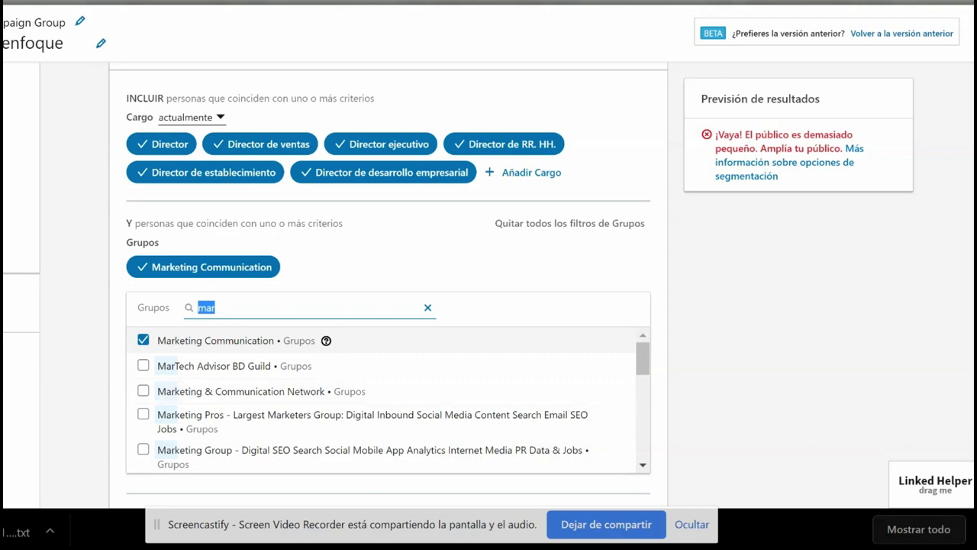
{"action": "left_click", "coordinate": [428, 307]}
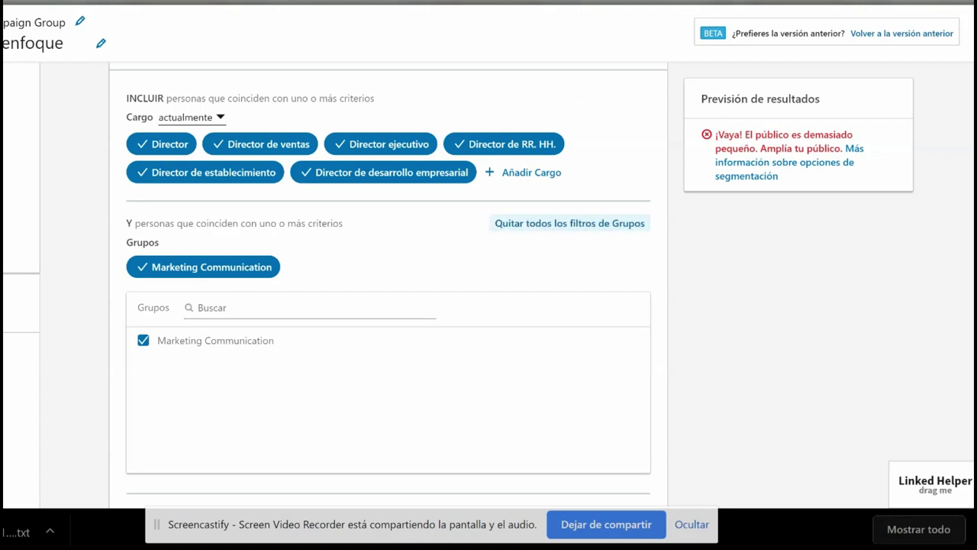
{"action": "left_click", "coordinate": [568, 223]}
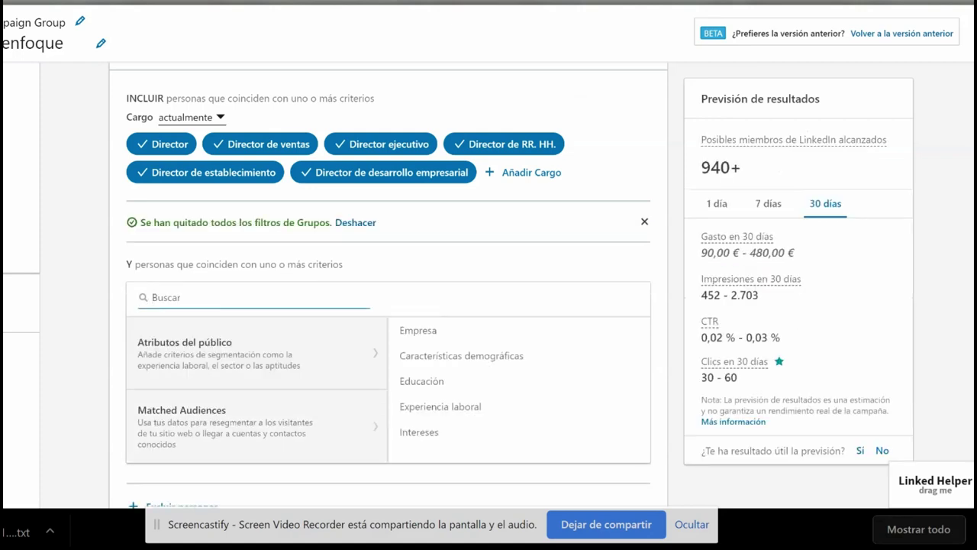
Examine the Matched Audiences option, the audience expansion setting and the available ad formats
{"action": "left_click", "coordinate": [257, 425]}
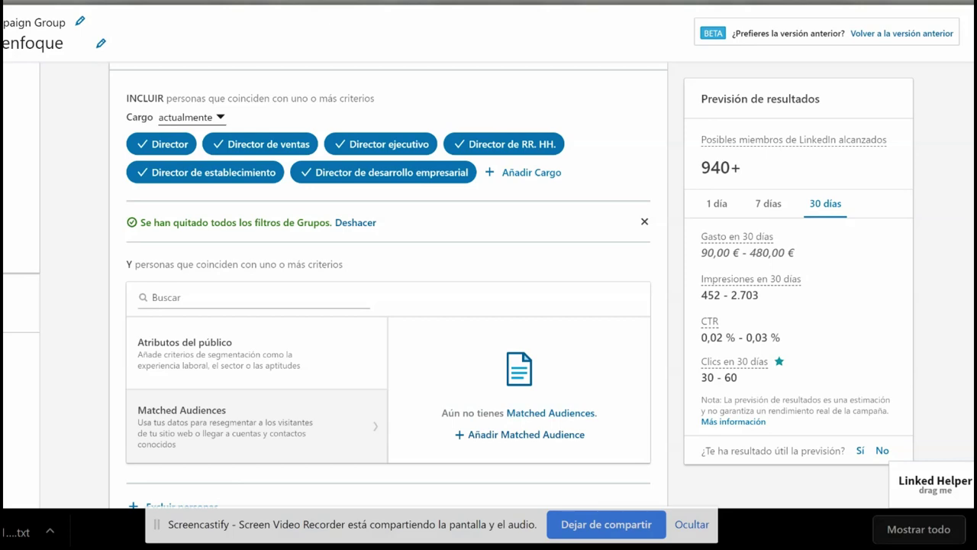
{"action": "scroll", "coordinate": [388, 285], "scroll_direction": "down", "scroll_amount": 4}
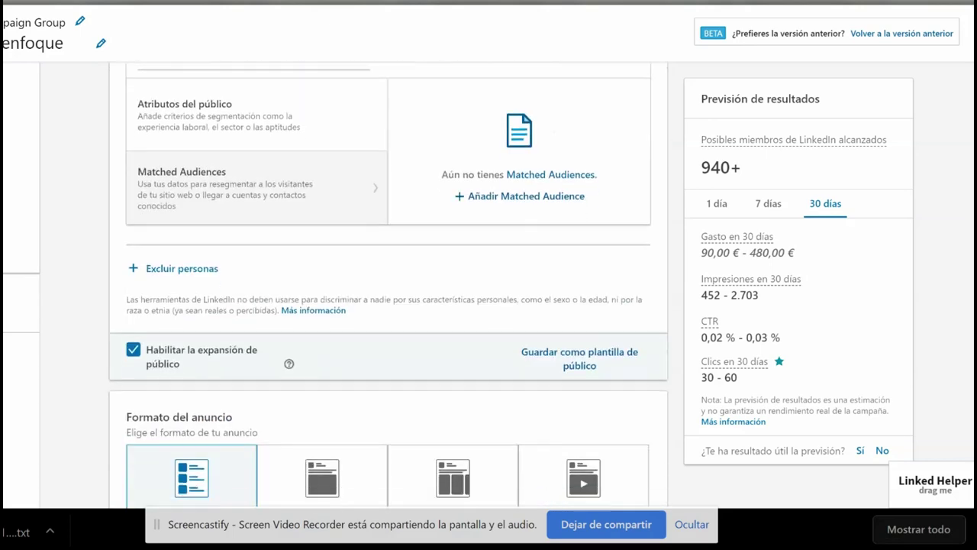
{"action": "scroll", "coordinate": [536, 422], "scroll_direction": "down", "scroll_amount": 1}
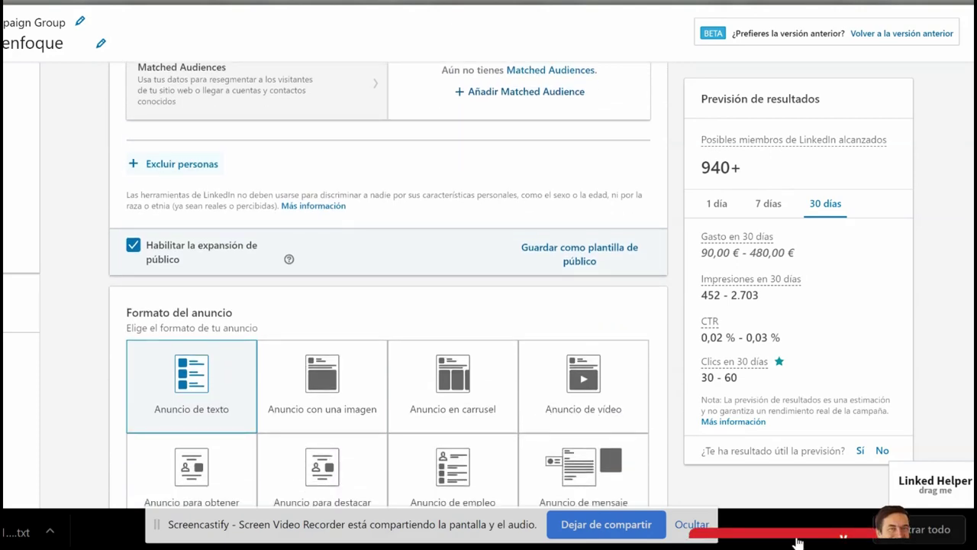
{"action": "scroll", "coordinate": [323, 382], "scroll_direction": "down", "scroll_amount": 3}
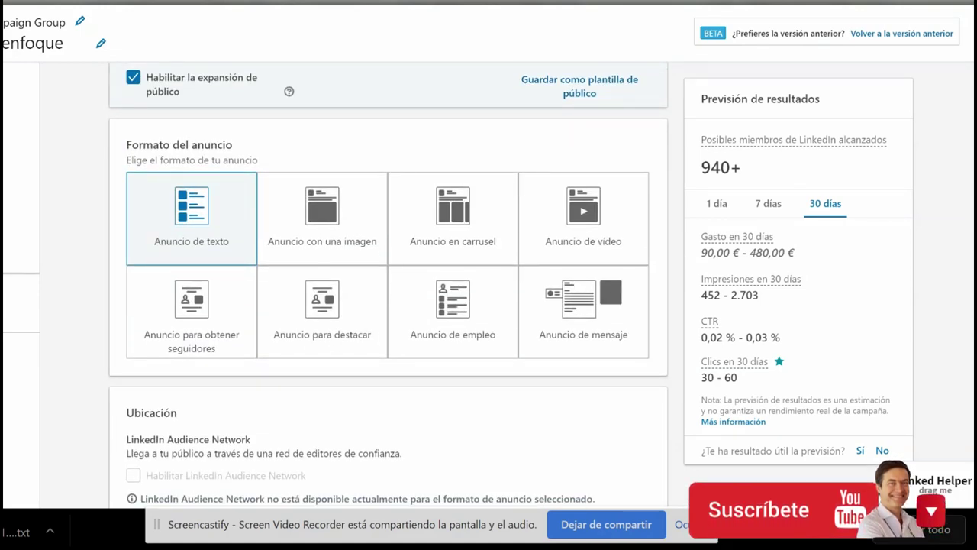
{"action": "mouse_move", "coordinate": [289, 90]}
{"action": "scroll", "coordinate": [388, 284], "scroll_direction": "up", "scroll_amount": 2}
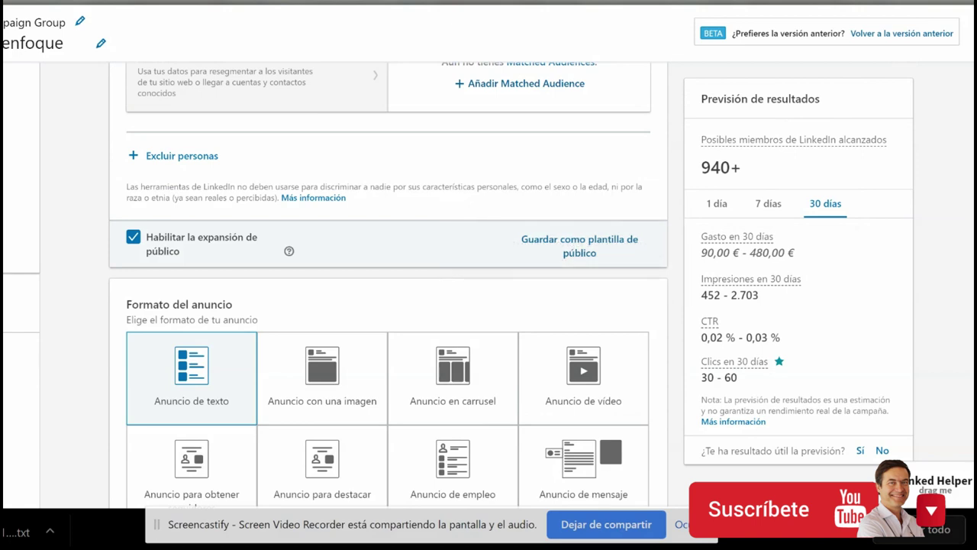
Save the current targeting as a new audience template named mallorca director
{"action": "left_click", "coordinate": [579, 245]}
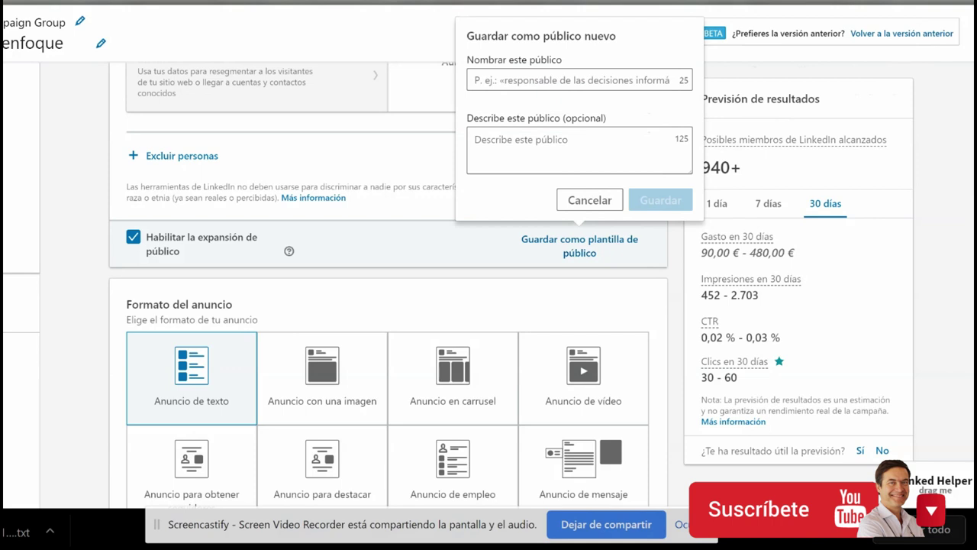
{"action": "left_click", "coordinate": [579, 79]}
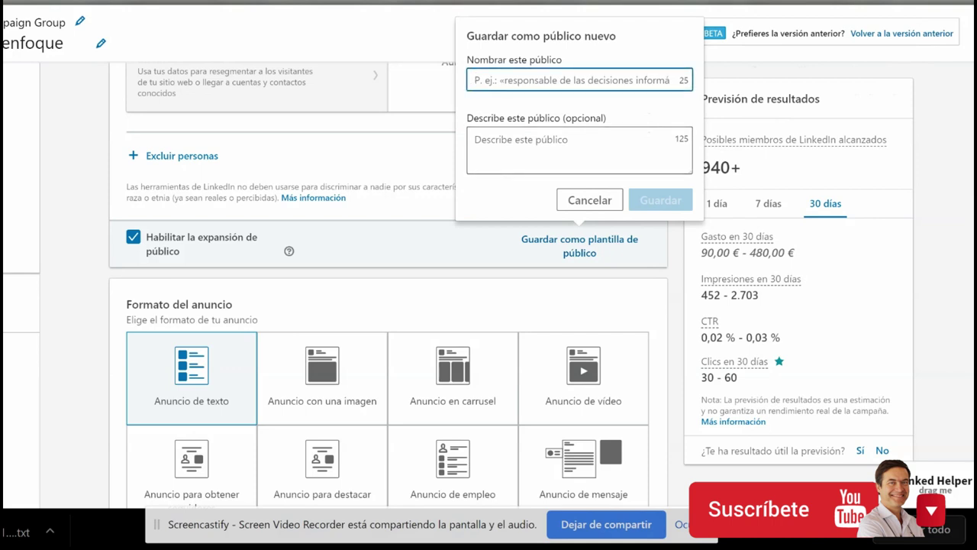
{"action": "type", "text": "mallorca director"}
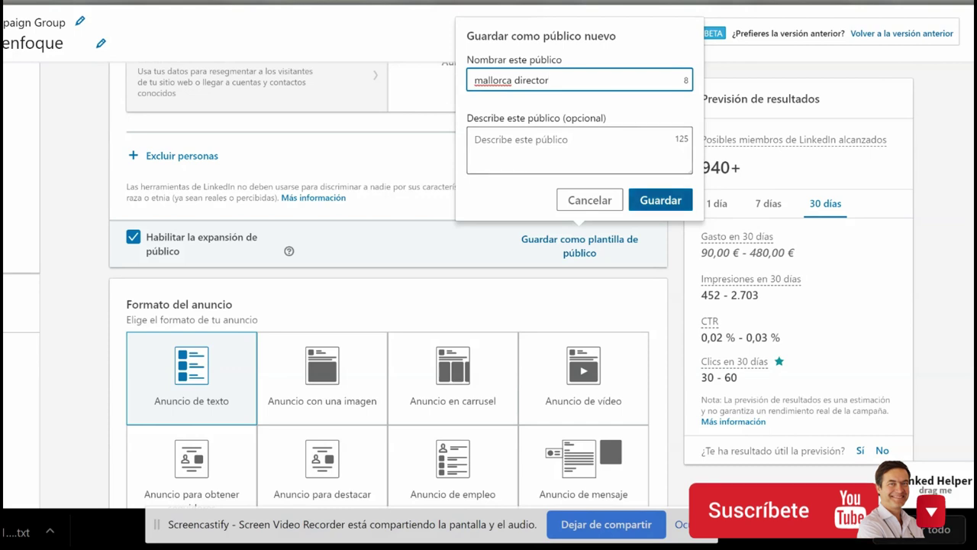
{"action": "left_click", "coordinate": [659, 199]}
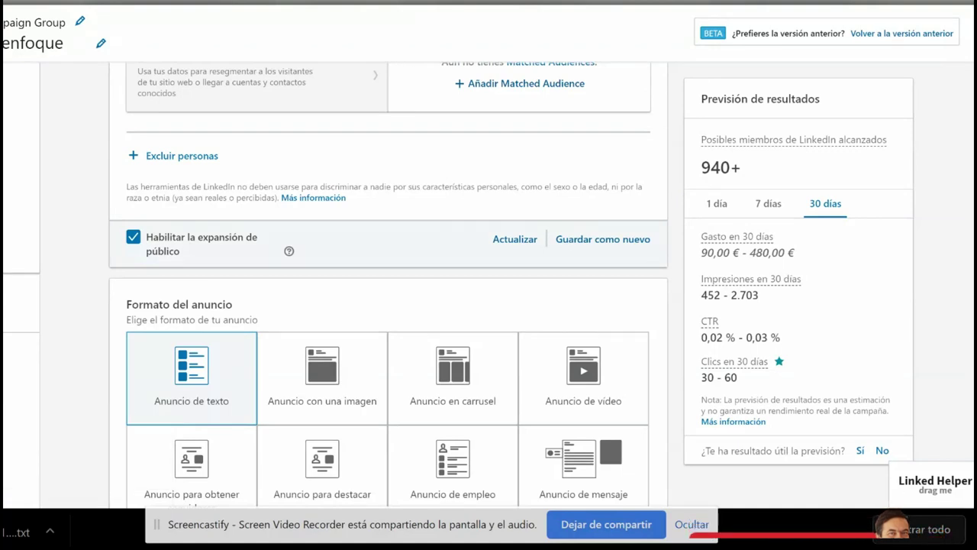
Choose Anuncio con una imagen as the ad format
{"action": "scroll", "coordinate": [388, 305], "scroll_direction": "down", "scroll_amount": 2}
{"action": "scroll", "coordinate": [387, 306], "scroll_direction": "down", "scroll_amount": 1}
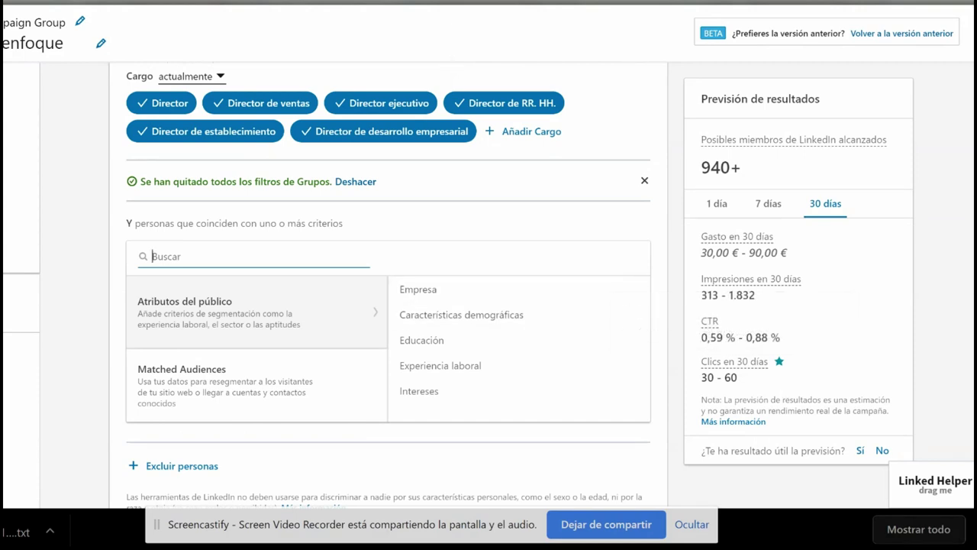
{"action": "scroll", "coordinate": [387, 286], "scroll_direction": "down", "scroll_amount": 2}
{"action": "scroll", "coordinate": [388, 286], "scroll_direction": "down", "scroll_amount": 3}
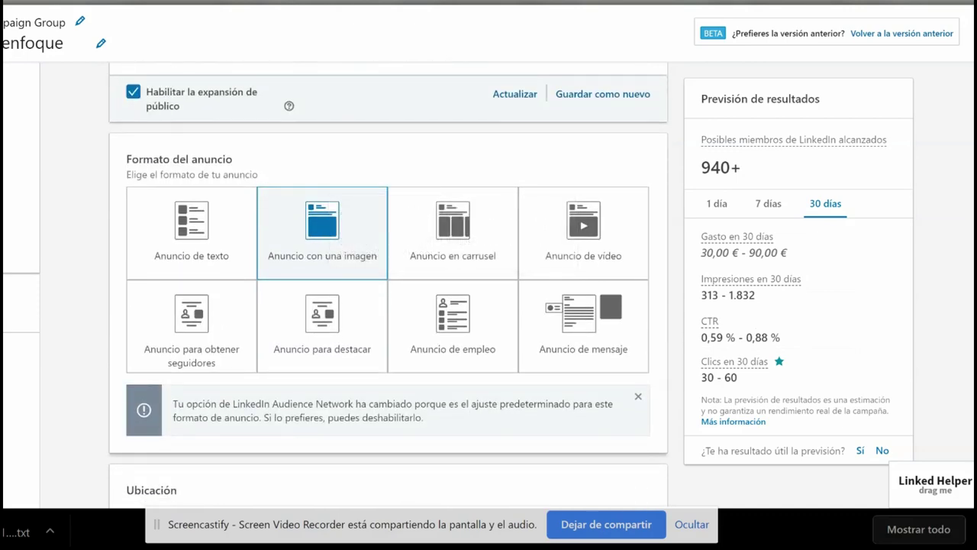
{"action": "scroll", "coordinate": [388, 286], "scroll_direction": "down", "scroll_amount": 4}
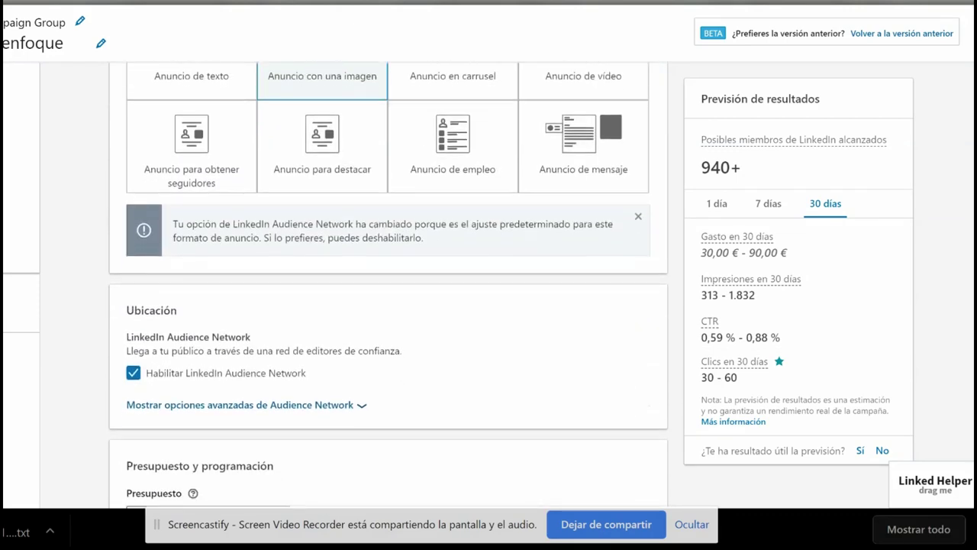
Switch the campaign's budget type to Fijar presupuesto total
{"action": "scroll", "coordinate": [388, 285], "scroll_direction": "down", "scroll_amount": 2}
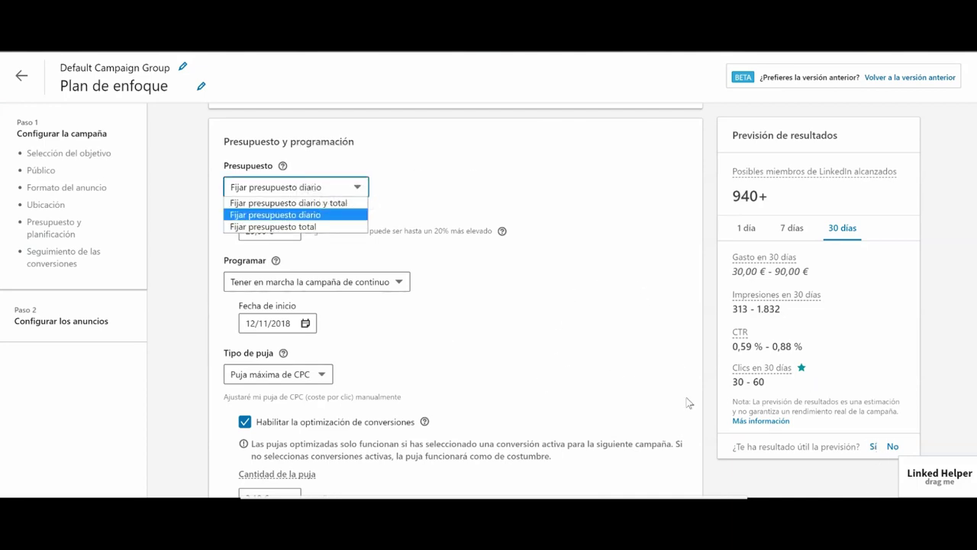
{"action": "key", "text": "Up"}
{"action": "key", "text": "Down"}
{"action": "key", "text": "Down"}
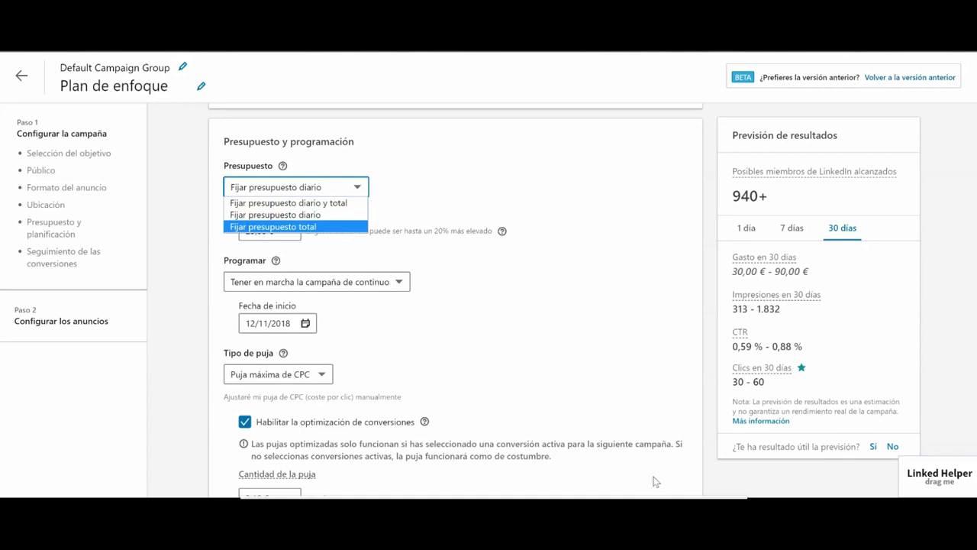
{"action": "key", "text": "Return"}
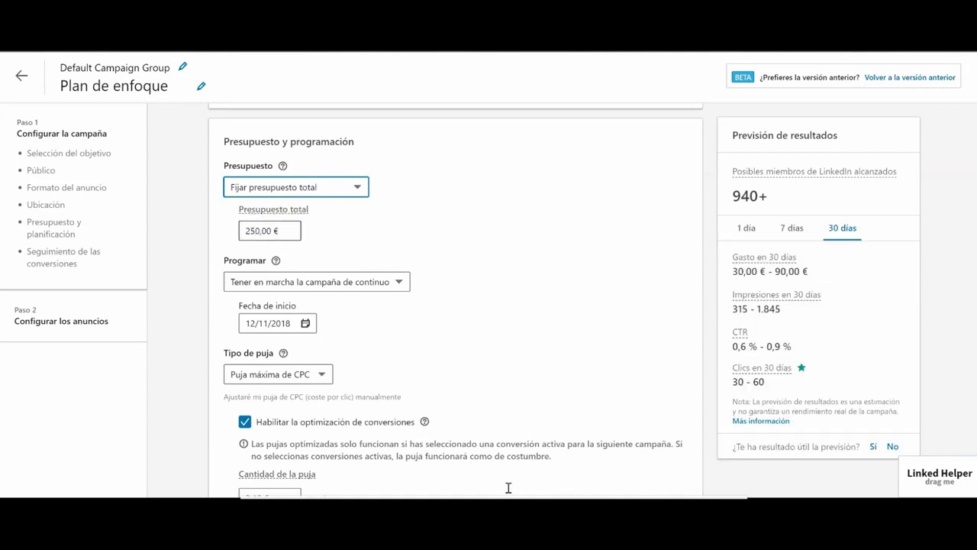
Schedule the campaign with a date range by choosing Fijar un intervalo de fechas
{"action": "key", "text": "Tab"}
{"action": "key", "text": "Tab"}
{"action": "key", "text": "Tab"}
{"action": "key", "text": "shift+Tab"}
{"action": "key", "text": "shift+Tab"}
{"action": "key", "text": "shift+Tab"}
{"action": "key", "text": "Tab"}
{"action": "key", "text": "Tab"}
{"action": "key", "text": "shift+Tab"}
{"action": "key", "text": "shift+Tab"}
{"action": "left_click", "coordinate": [316, 282]}
{"action": "left_click", "coordinate": [281, 310]}
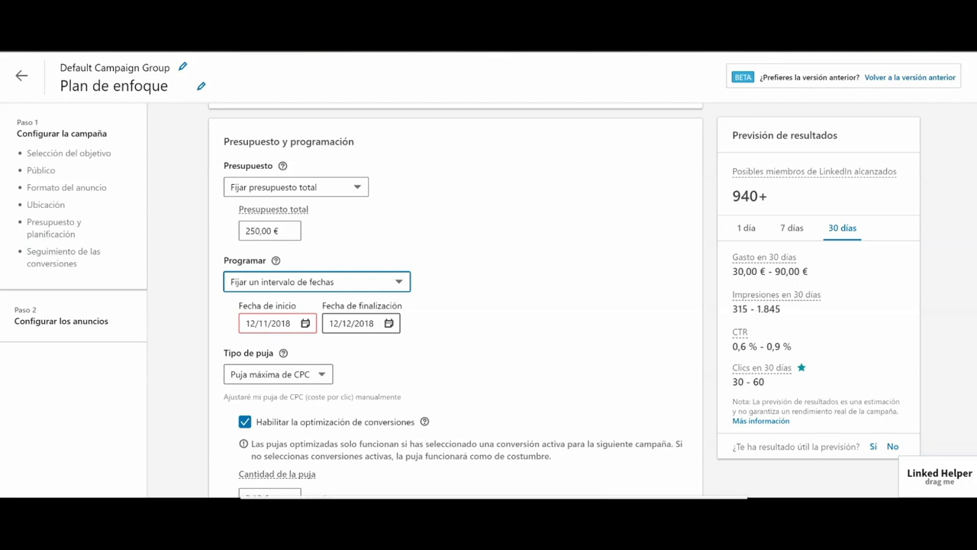
Set the campaign's total budget to 100 €
{"action": "left_click", "coordinate": [270, 230]}
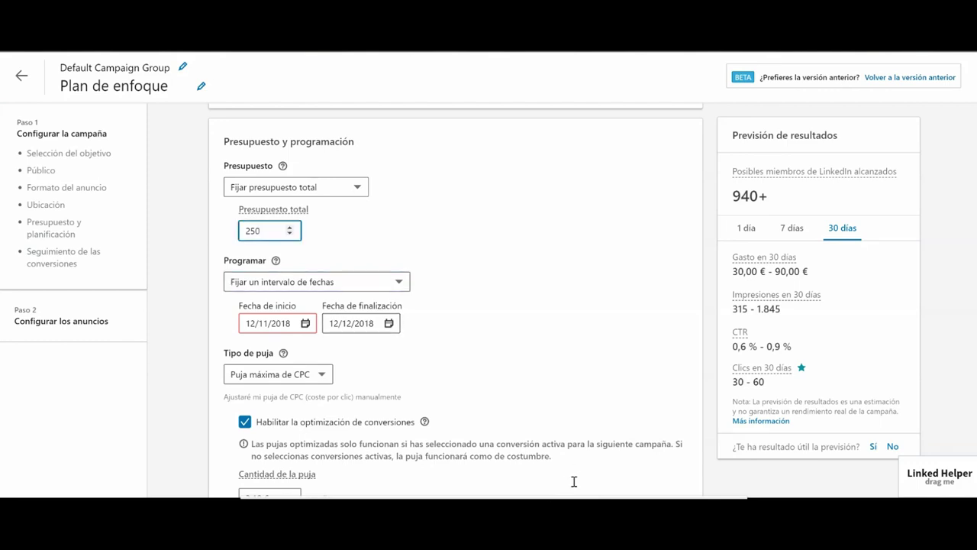
{"action": "key", "text": "BackSpace"}
{"action": "key", "text": "BackSpace"}
{"action": "key", "text": "BackSpace"}
{"action": "type", "text": "70"}
{"action": "key", "text": "BackSpace"}
{"action": "key", "text": "BackSpace"}
{"action": "type", "text": "100"}
Set the campaign's end date to 30/11/2018
{"action": "left_click", "coordinate": [361, 323]}
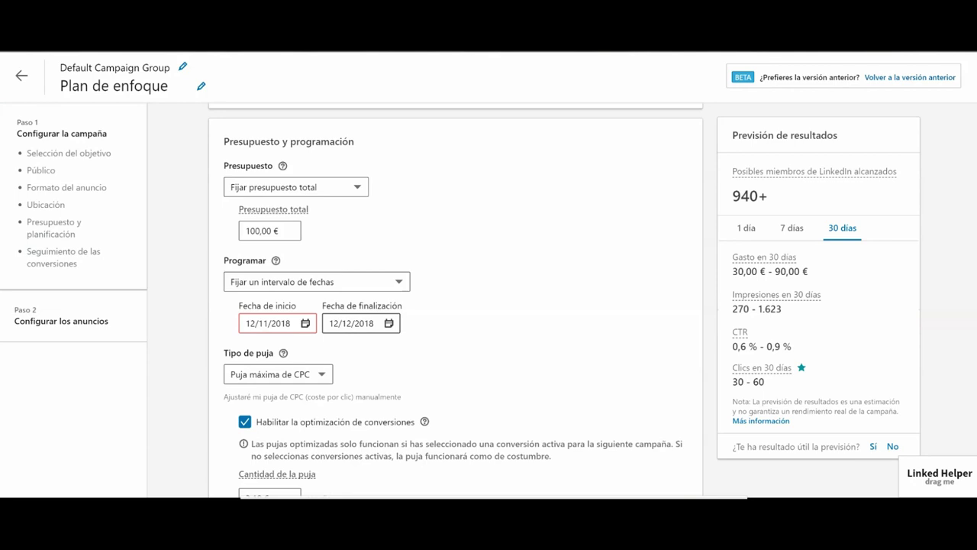
{"action": "right_click", "coordinate": [379, 324]}
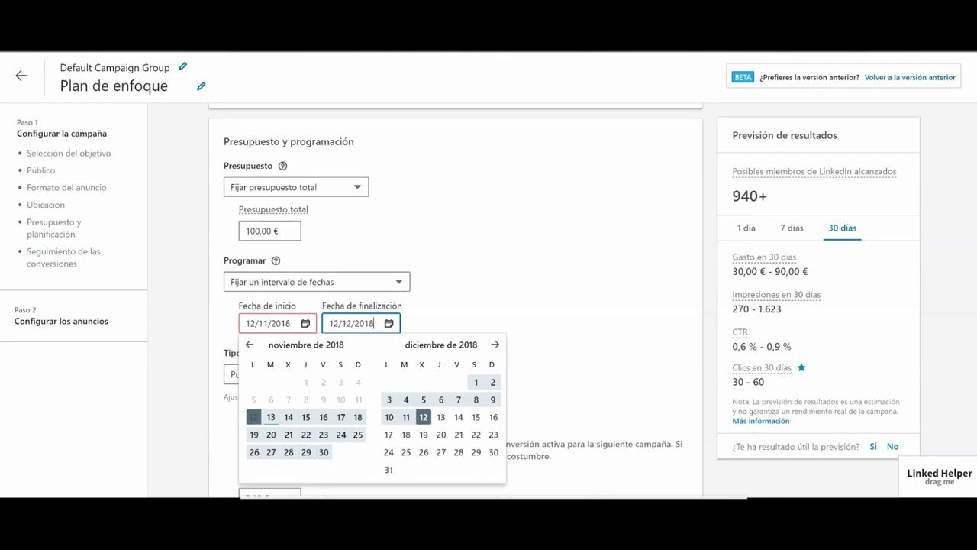
{"action": "left_click", "coordinate": [324, 452]}
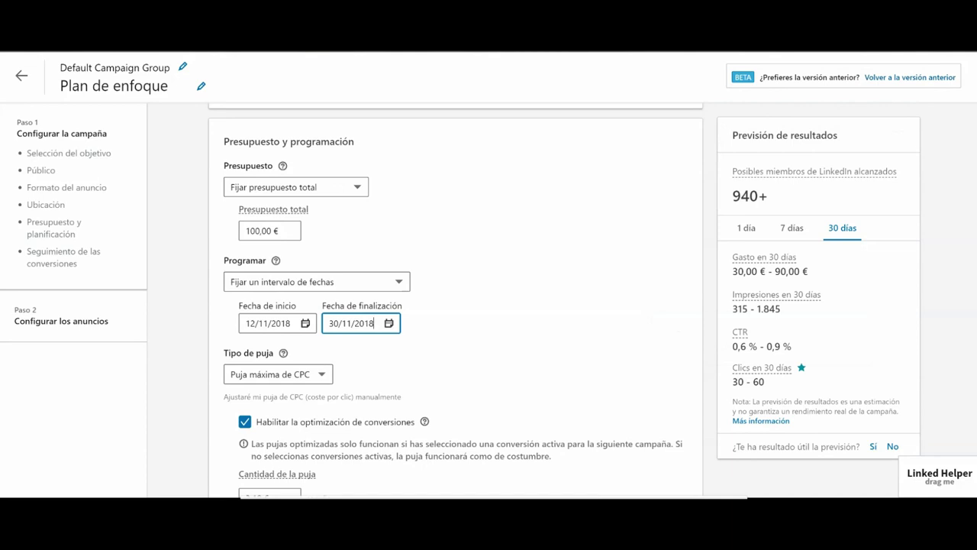
Try the Puja automática bid type and return to Puja máxima de CPC
{"action": "mouse_move", "coordinate": [776, 295]}
{"action": "scroll", "coordinate": [456, 302], "scroll_direction": "down", "scroll_amount": 3}
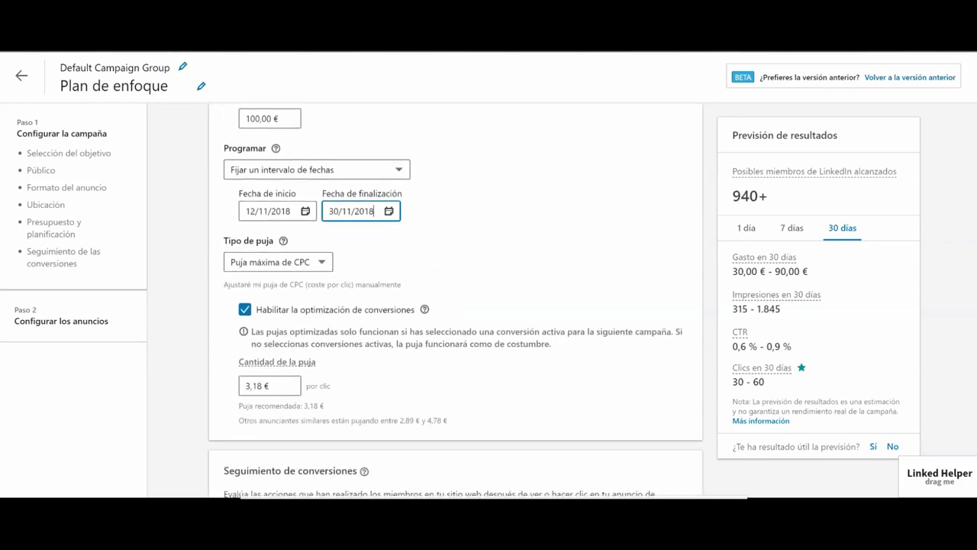
{"action": "left_click", "coordinate": [278, 262]}
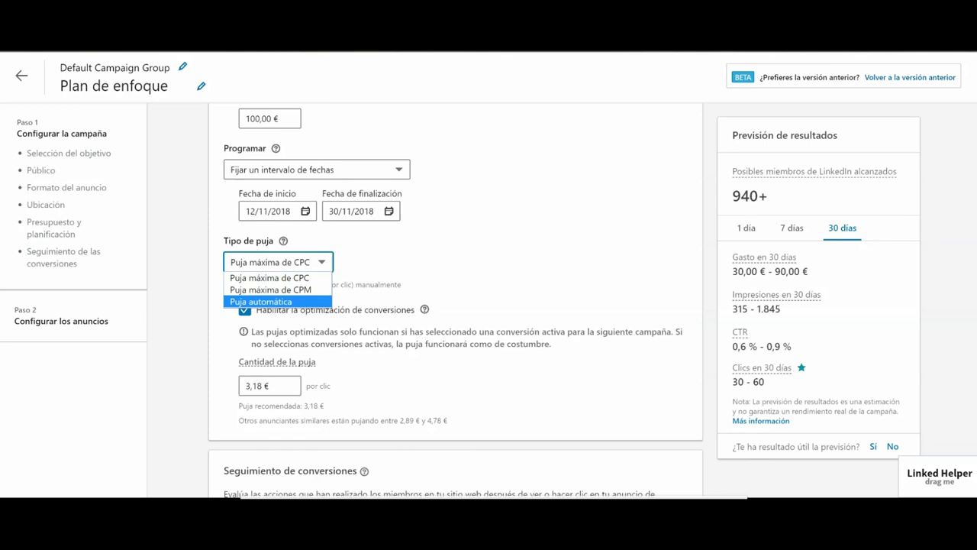
{"action": "left_click", "coordinate": [260, 301]}
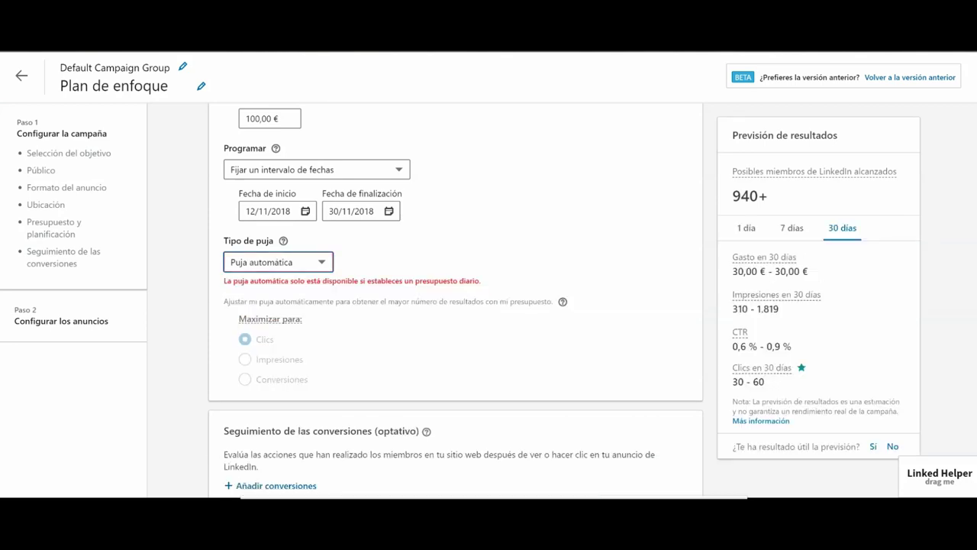
{"action": "left_click", "coordinate": [278, 262]}
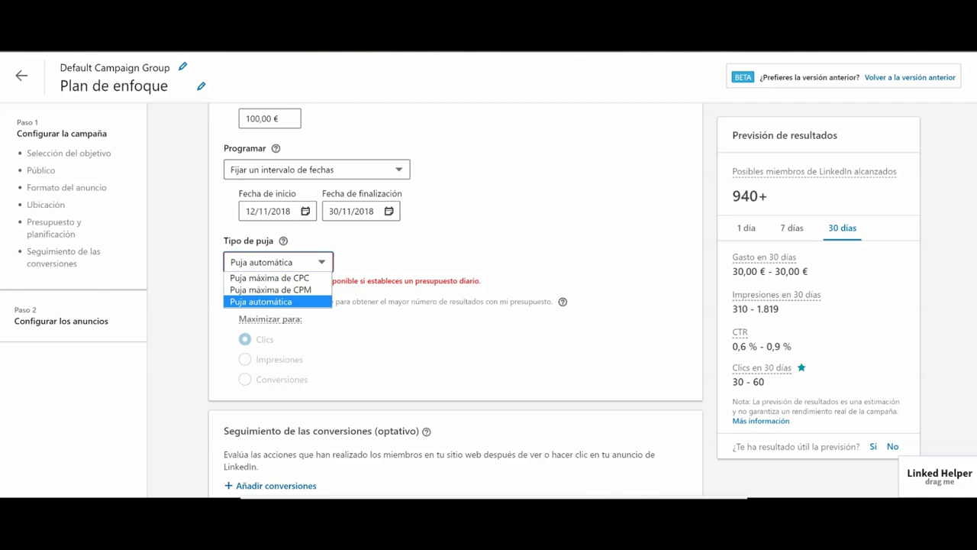
{"action": "left_click", "coordinate": [269, 277]}
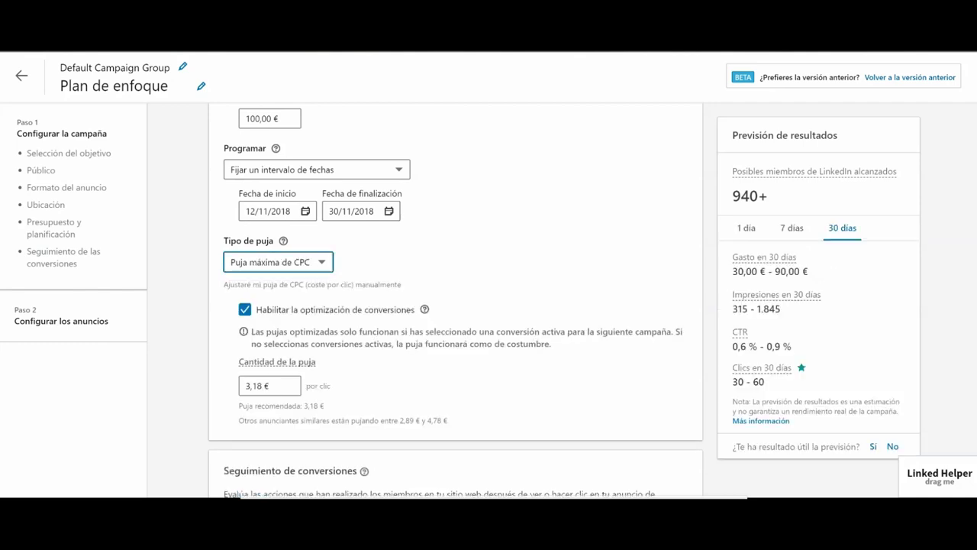
Add a conversion to the campaign's conversion tracking and name it visita web
{"action": "scroll", "coordinate": [455, 306], "scroll_direction": "down", "scroll_amount": 1}
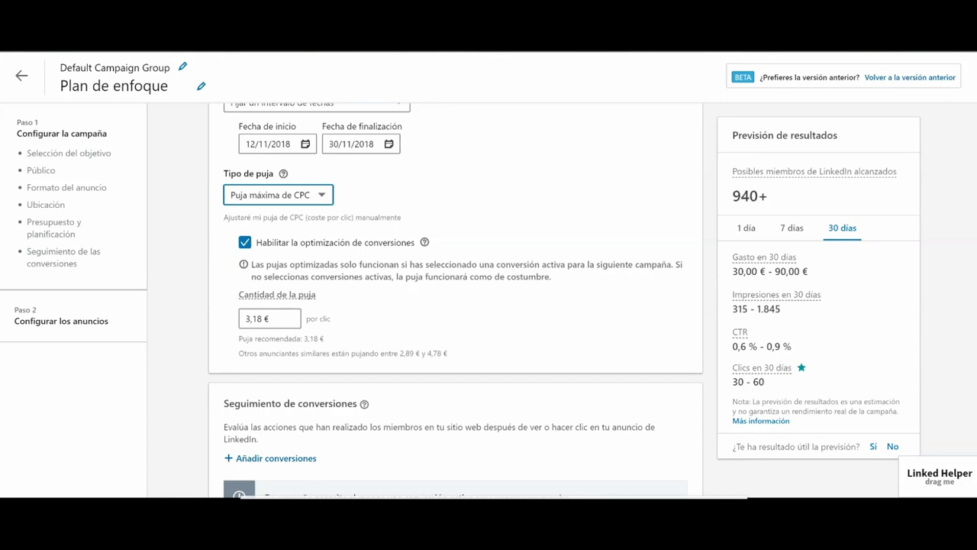
{"action": "scroll", "coordinate": [489, 305], "scroll_direction": "down", "scroll_amount": 2}
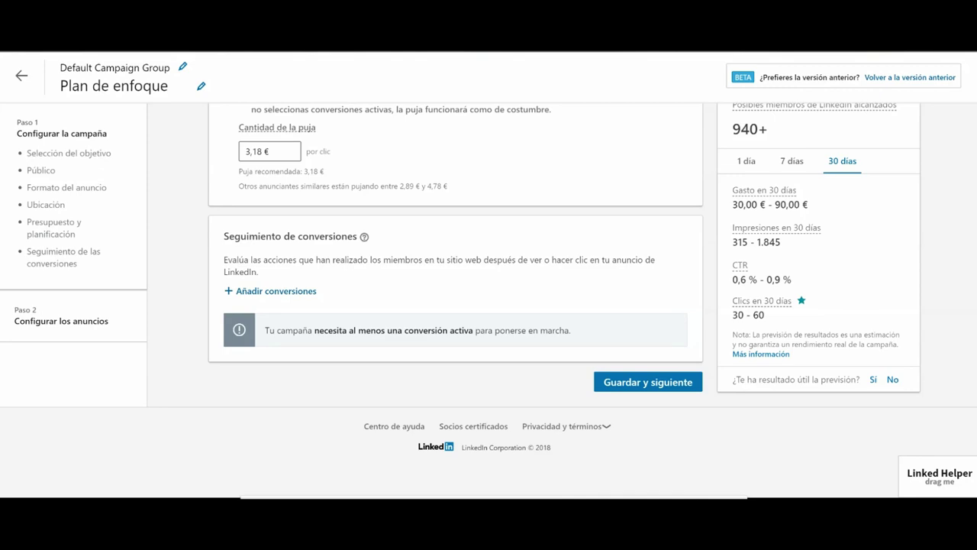
{"action": "left_click", "coordinate": [271, 290]}
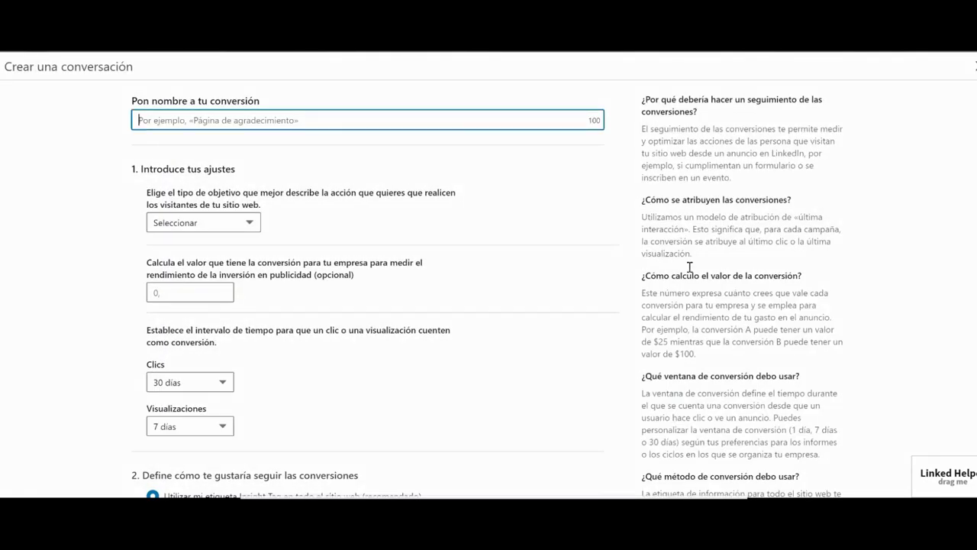
{"action": "type", "text": "visita"}
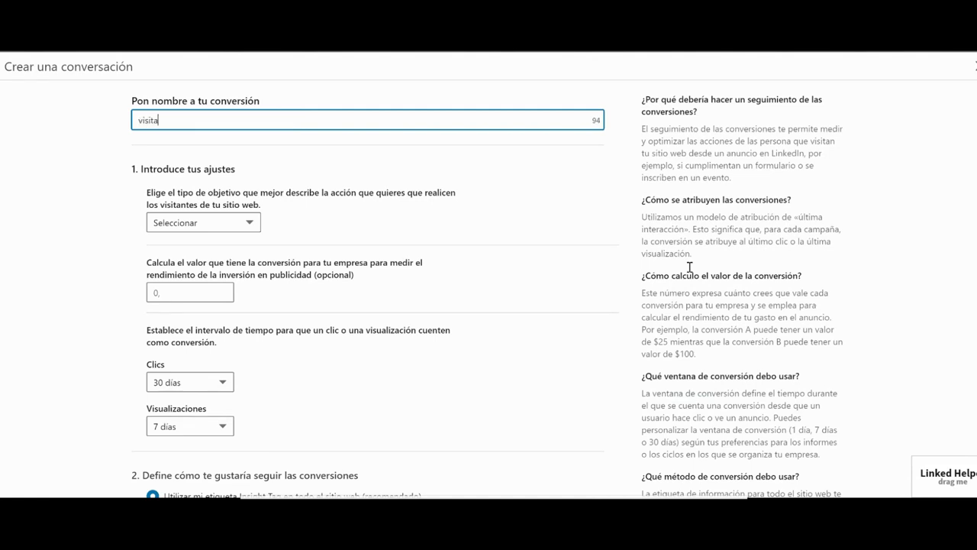
{"action": "type", "text": " web"}
Set the conversion's objective type to Visualizar página clave
{"action": "key", "text": "Tab"}
{"action": "key", "text": "space"}
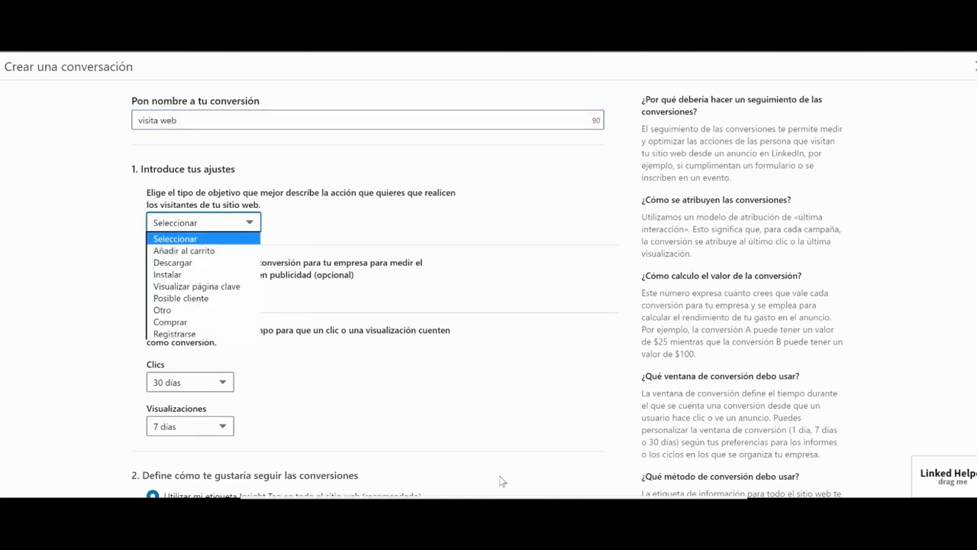
{"action": "key", "text": "Down"}
{"action": "key", "text": "Down"}
{"action": "key", "text": "Down"}
{"action": "key", "text": "Down"}
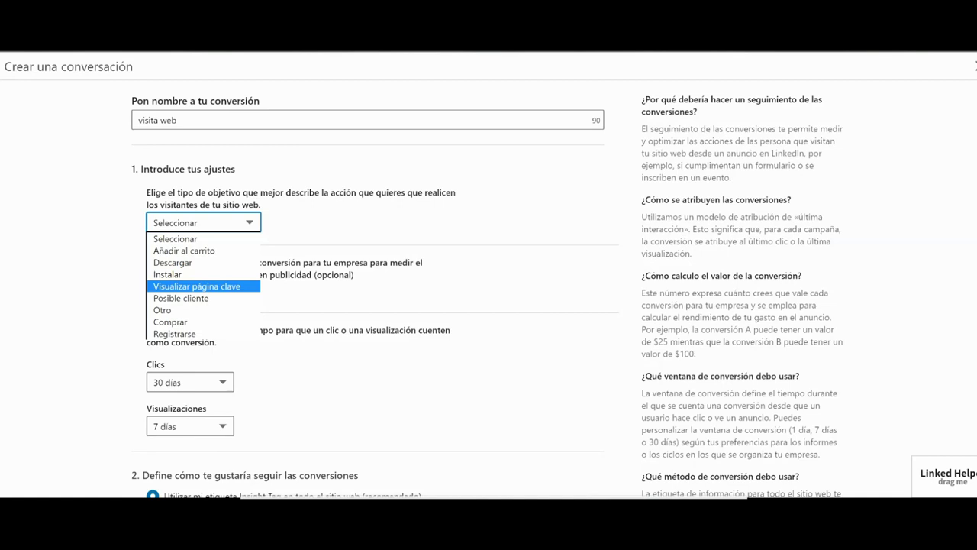
{"action": "key", "text": "Return"}
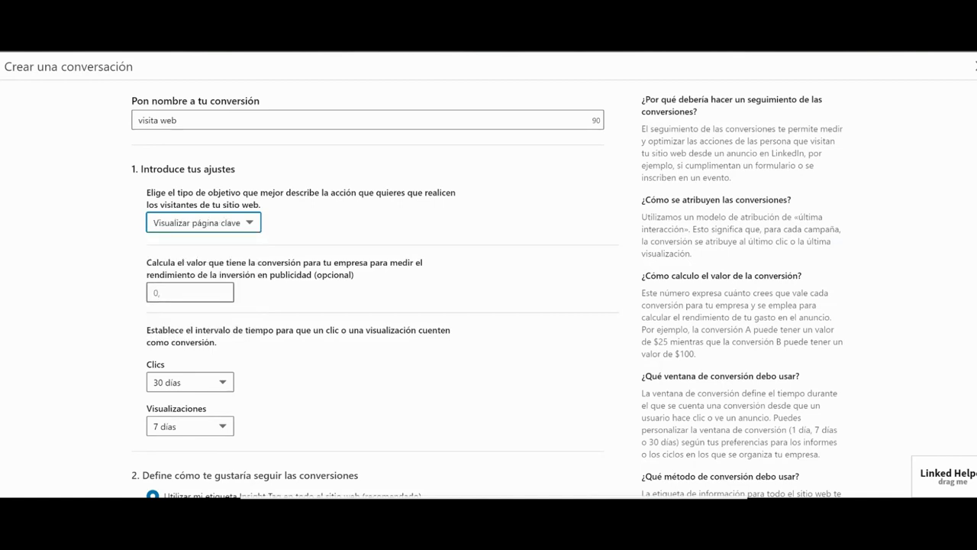
Set the conversion's value for the company to 200 €
{"action": "right_click", "coordinate": [169, 292]}
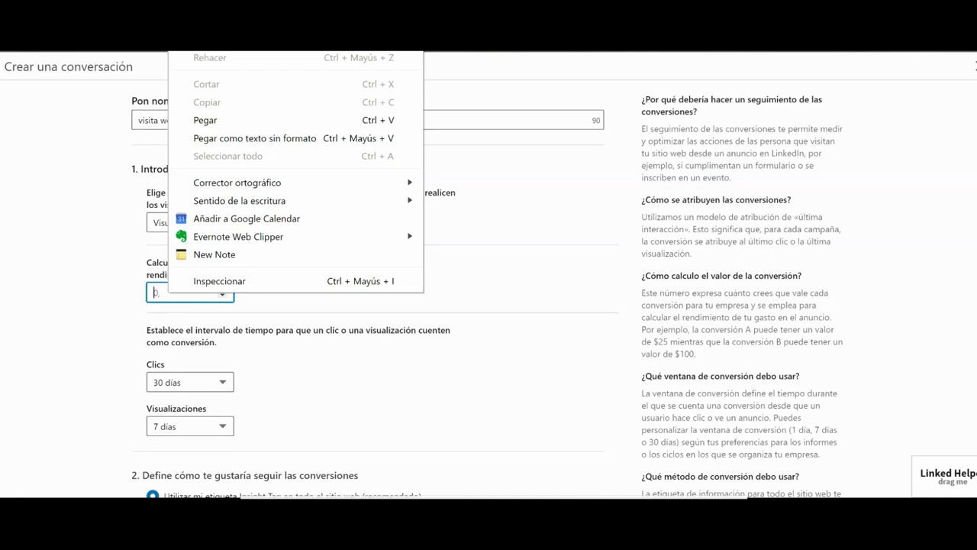
{"action": "key", "text": "Escape"}
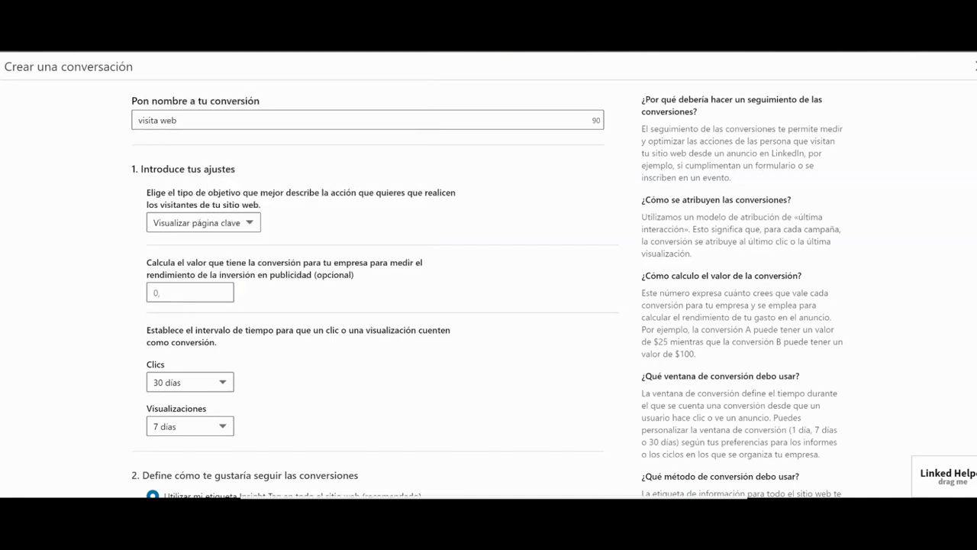
{"action": "type", "text": "200"}
{"action": "key", "text": "Tab"}
Count conversions on pages that start with a given URL, entering the advertiser's website address
{"action": "scroll", "coordinate": [488, 290], "scroll_direction": "down", "scroll_amount": 1}
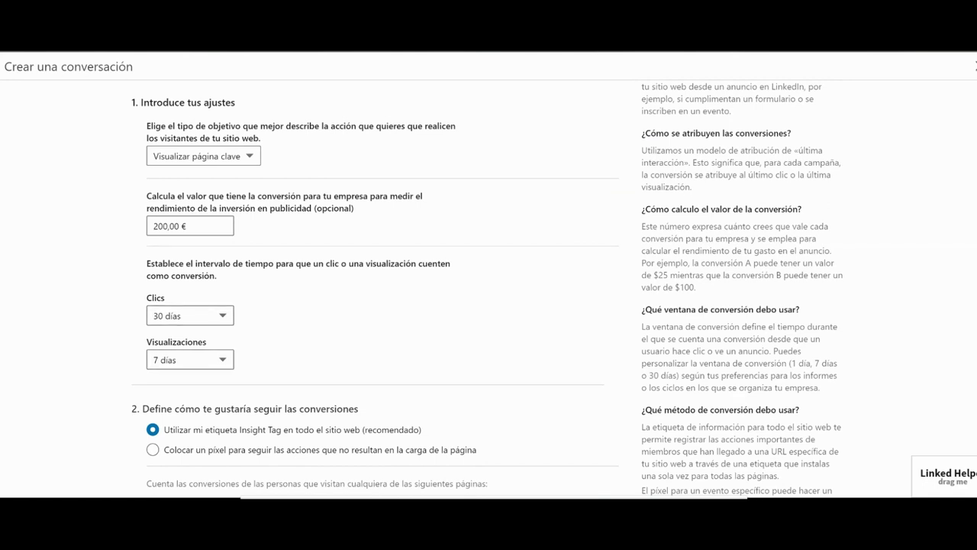
{"action": "scroll", "coordinate": [489, 290], "scroll_direction": "down", "scroll_amount": 1}
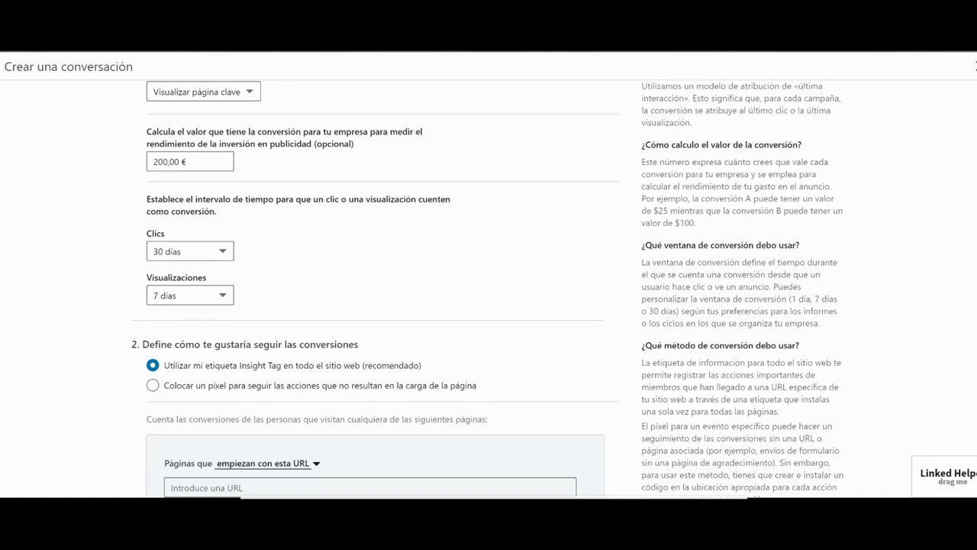
{"action": "scroll", "coordinate": [488, 289], "scroll_direction": "down", "scroll_amount": 3}
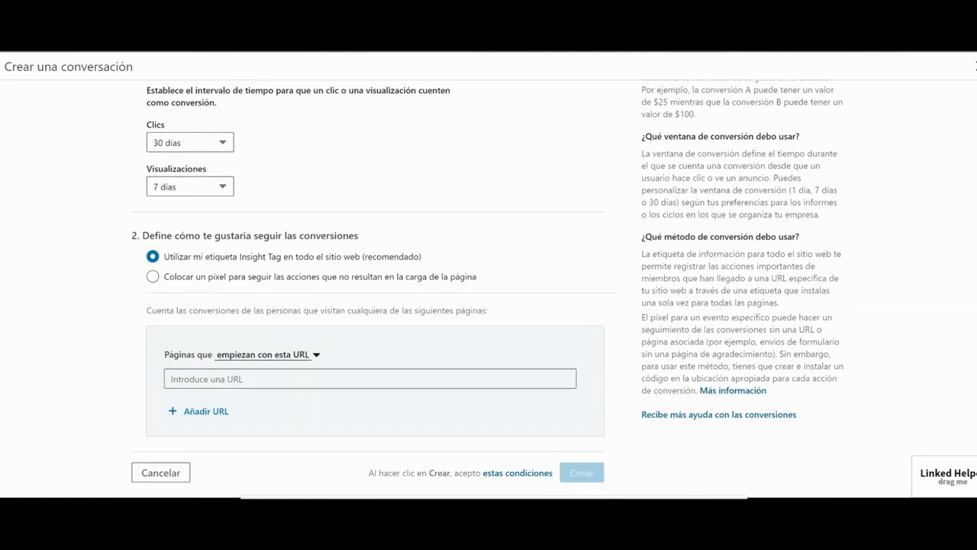
{"action": "left_click", "coordinate": [171, 373]}
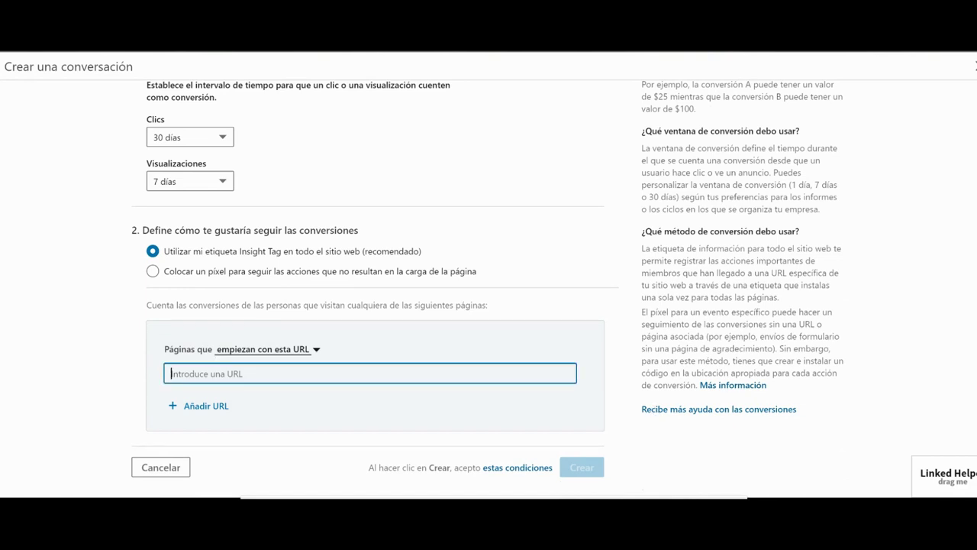
{"action": "type", "text": "www.juanjoamengual.com"}
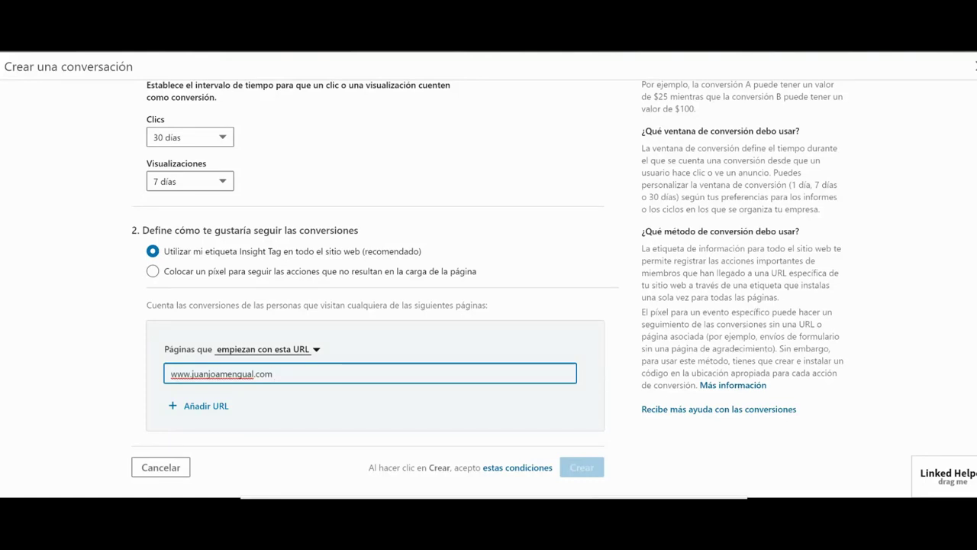
{"action": "key", "text": "Tab"}
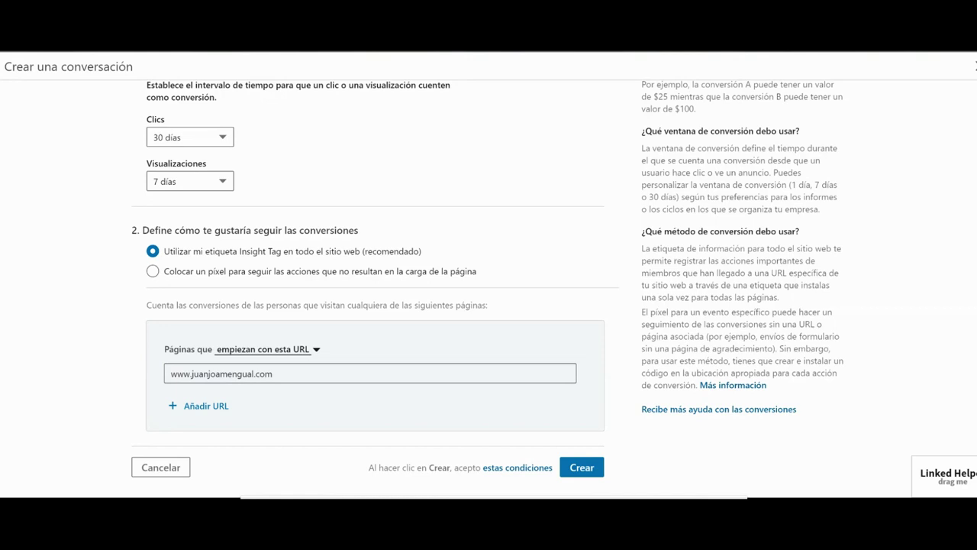
Create the visita web conversion, and save the campaign setup to continue to the ads stage
{"action": "scroll", "coordinate": [488, 278], "scroll_direction": "down", "scroll_amount": 1}
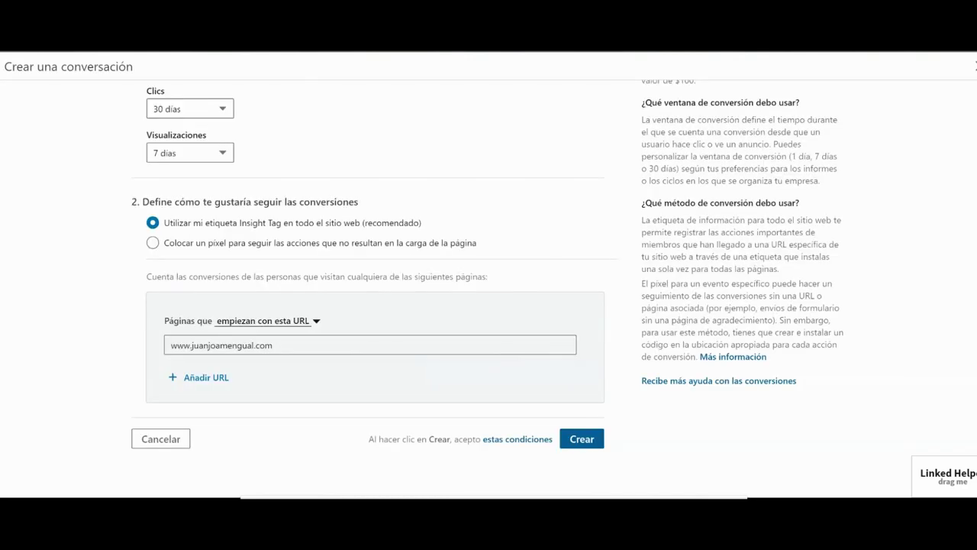
{"action": "key", "text": "Return"}
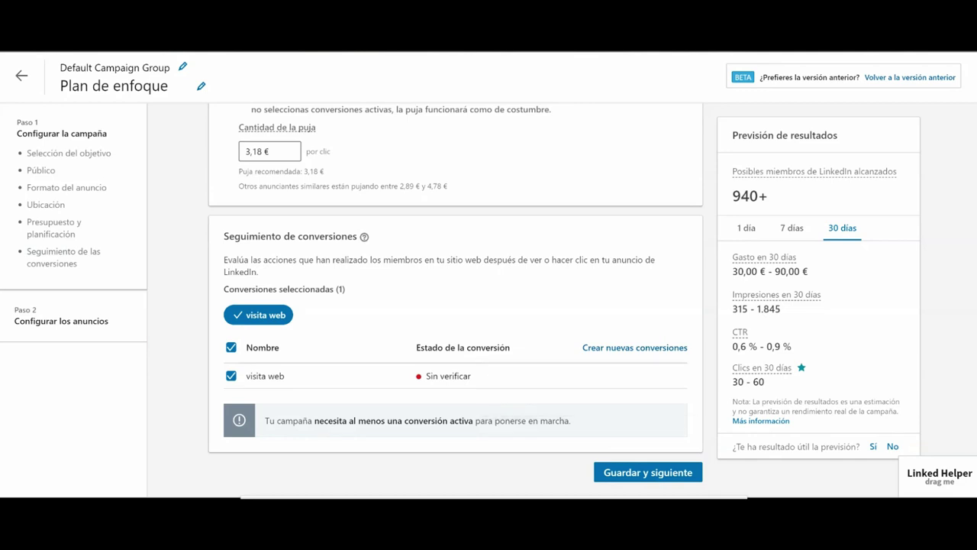
{"action": "scroll", "coordinate": [489, 305], "scroll_direction": "down", "scroll_amount": 2}
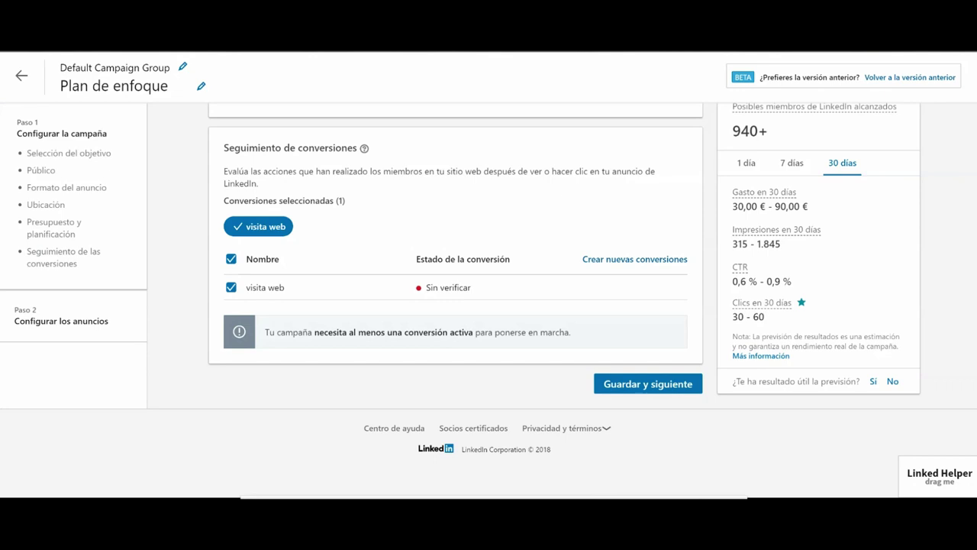
{"action": "left_click", "coordinate": [648, 383]}
{"action": "left_click", "coordinate": [719, 352]}
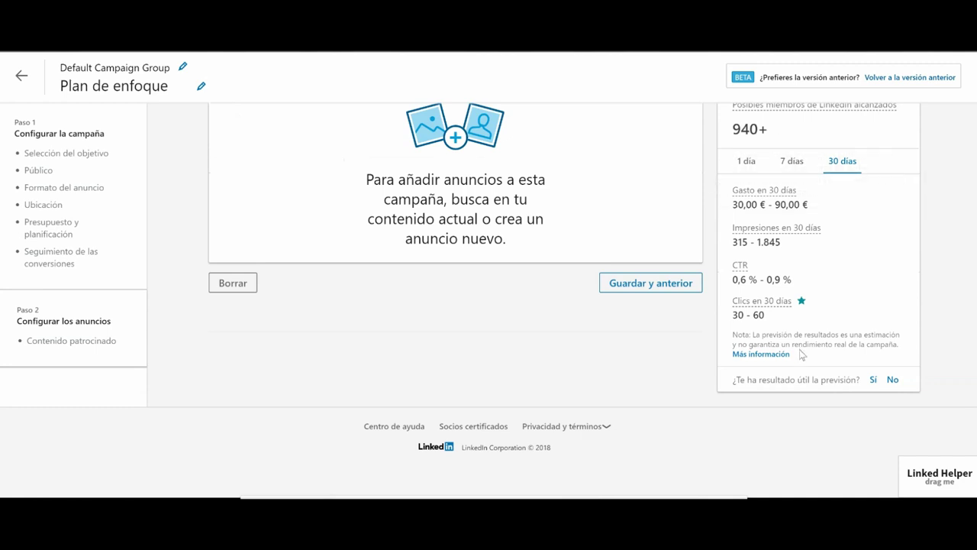
Start a new ad in this campaign and look over its content form
{"action": "scroll", "coordinate": [488, 298], "scroll_direction": "up", "scroll_amount": 2}
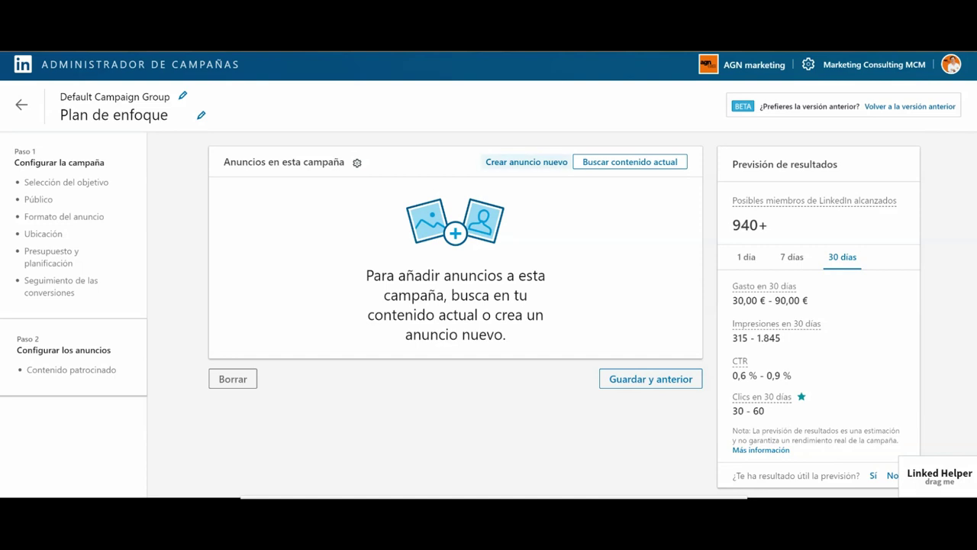
{"action": "left_click", "coordinate": [527, 162]}
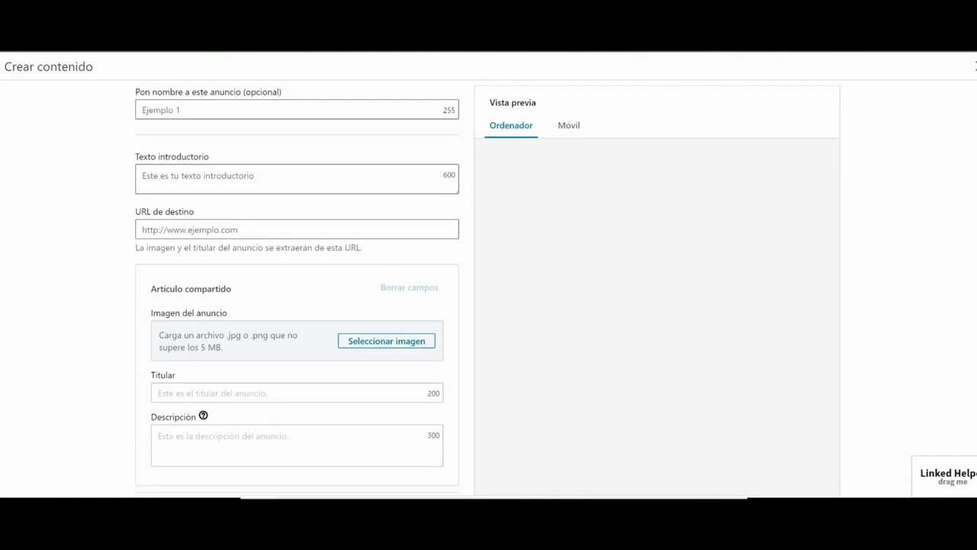
{"action": "scroll", "coordinate": [489, 288], "scroll_direction": "down", "scroll_amount": 2}
{"action": "scroll", "coordinate": [489, 288], "scroll_direction": "up", "scroll_amount": 1}
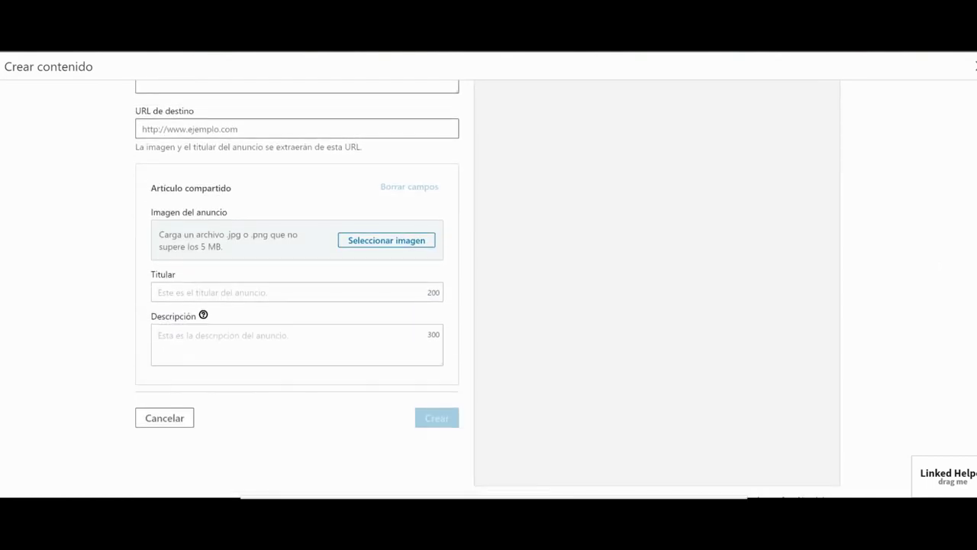
{"action": "scroll", "coordinate": [489, 289], "scroll_direction": "up", "scroll_amount": 2}
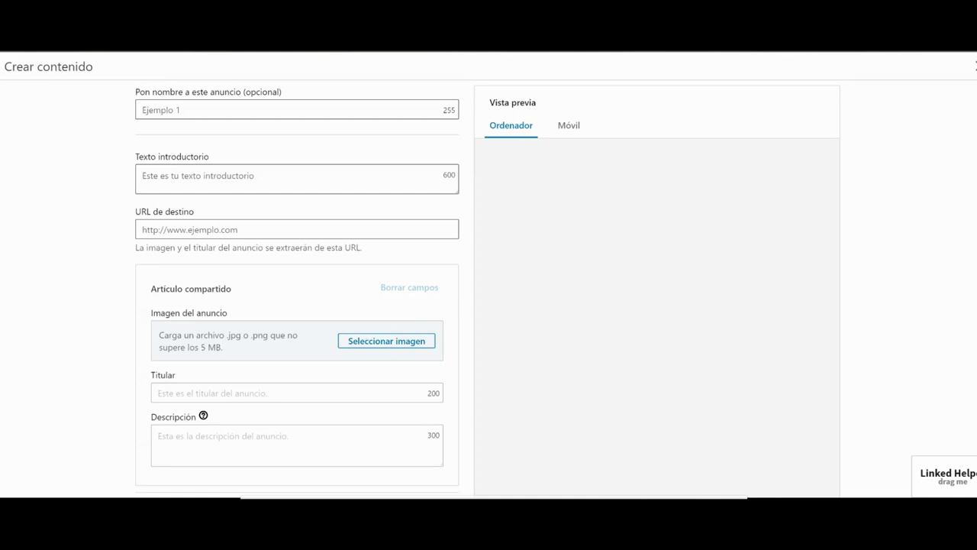
Name the ad Plan de enfoque
{"action": "left_click", "coordinate": [297, 109]}
{"action": "type", "text": "Ven c"}
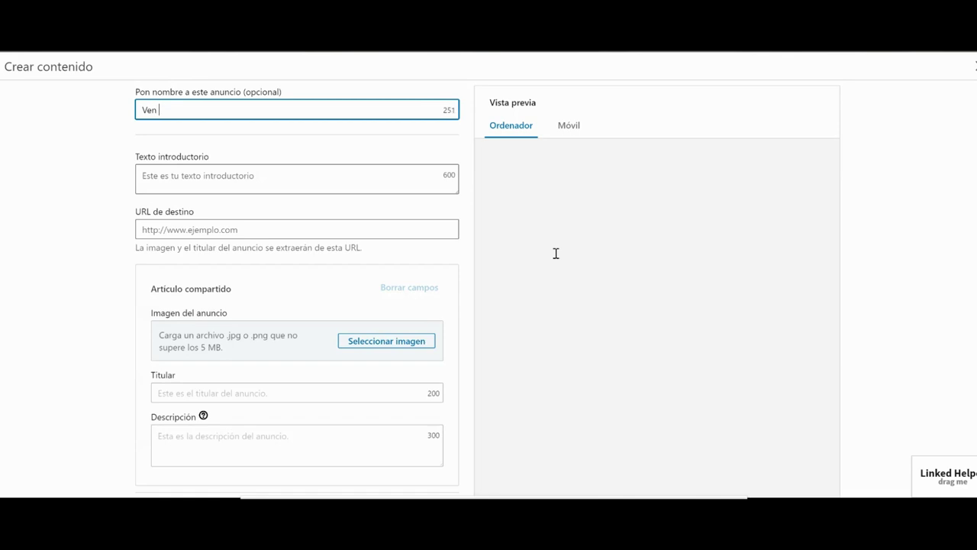
{"action": "key", "text": "BackSpace"}
{"action": "key", "text": "BackSpace"}
{"action": "key", "text": "BackSpace"}
{"action": "type", "text": "Plan"}
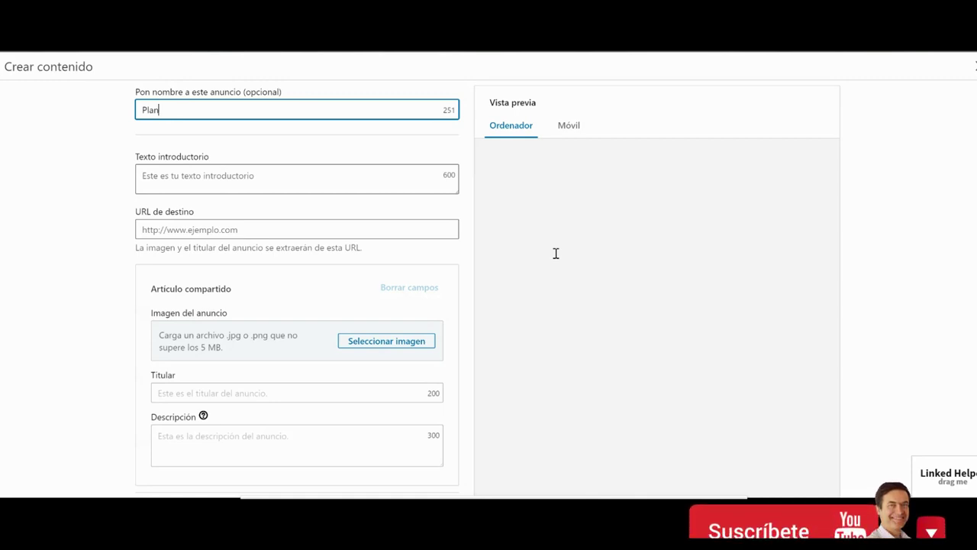
{"action": "type", "text": " e enfoque"}
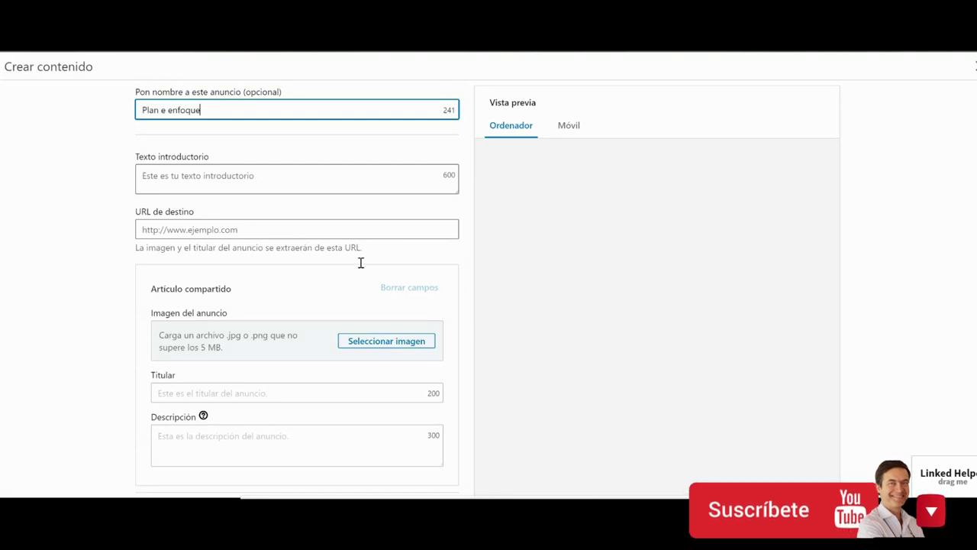
{"action": "key", "text": "ctrl+Left"}
{"action": "key", "text": "ctrl+Left"}
{"action": "type", "text": "d"}
{"action": "key", "text": "Tab"}
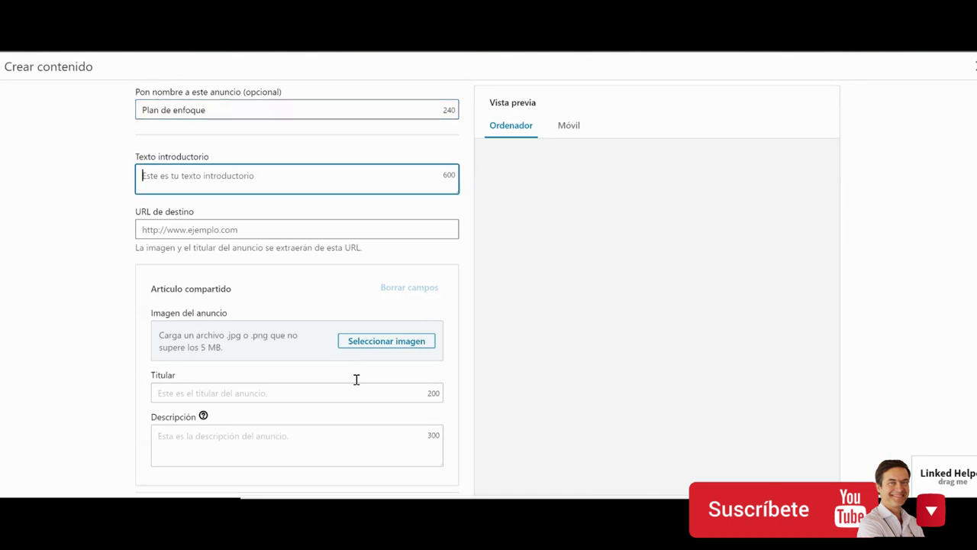
Write the ad's introductory text: 'Apúntate al plan practico para aprender marketing , con un seguimiento de un coach profesional.'
{"action": "type", "text": "Apúntate"}
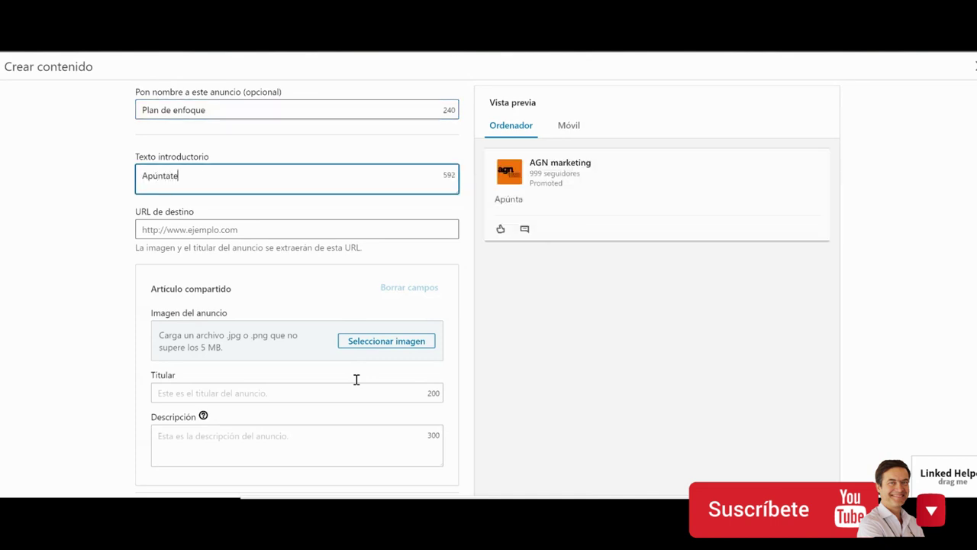
{"action": "type", "text": " al plan practico para aprender "}
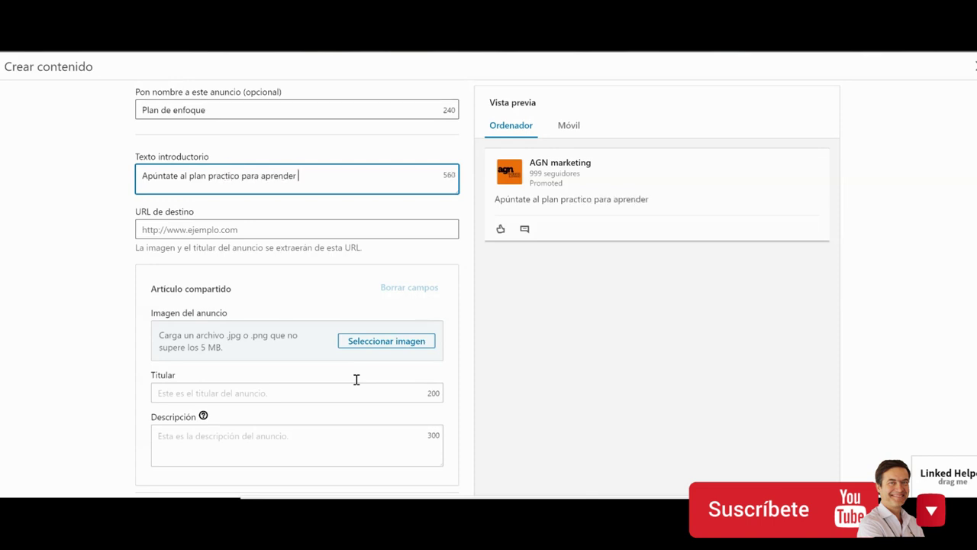
{"action": "type", "text": "marketing , con un s"}
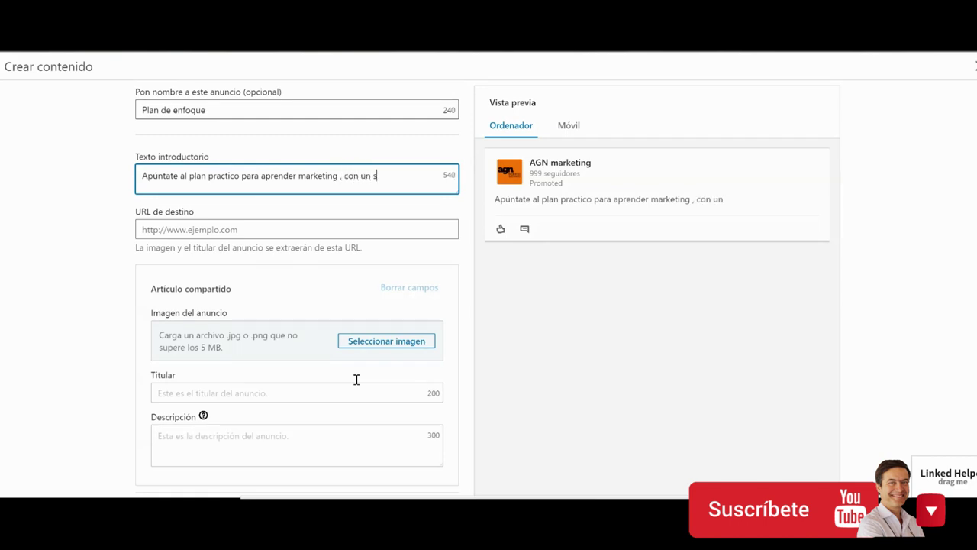
{"action": "type", "text": "eguimiento de un co"}
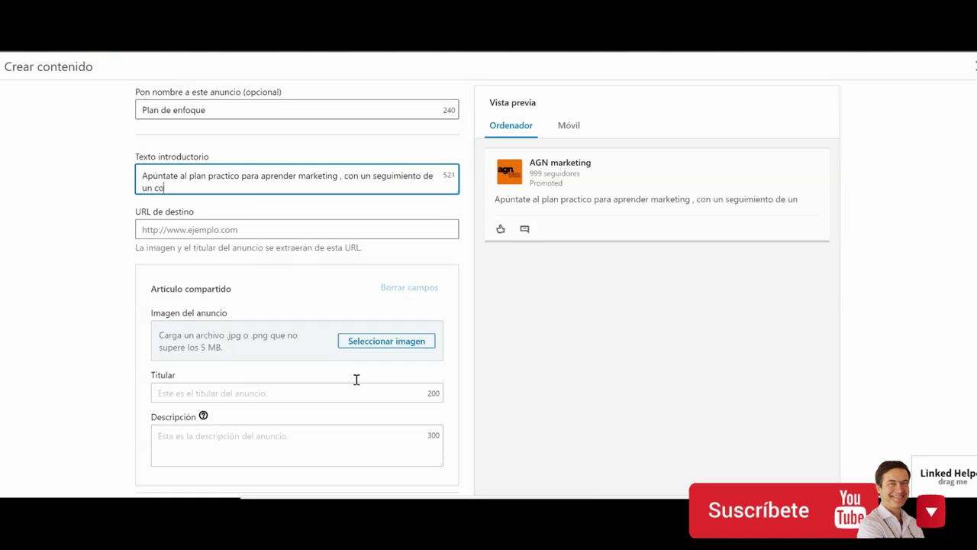
{"action": "type", "text": "ach profesional."}
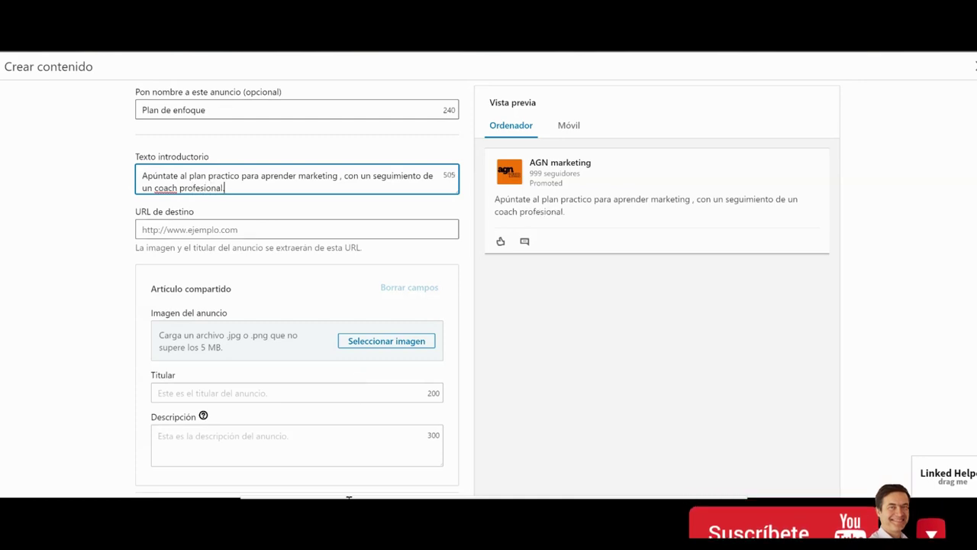
Enter the home address of the advertiser's .es website as the ad's destination URL
{"action": "key", "text": "Tab"}
{"action": "type", "text": "www"}
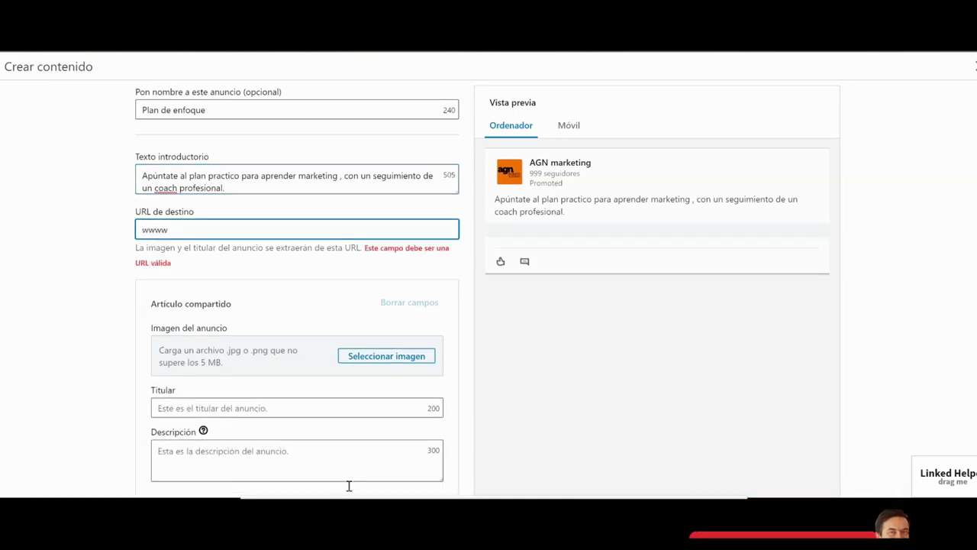
{"action": "key", "text": "BackSpace"}
{"action": "type", "text": ".juanjoamengual.ce"}
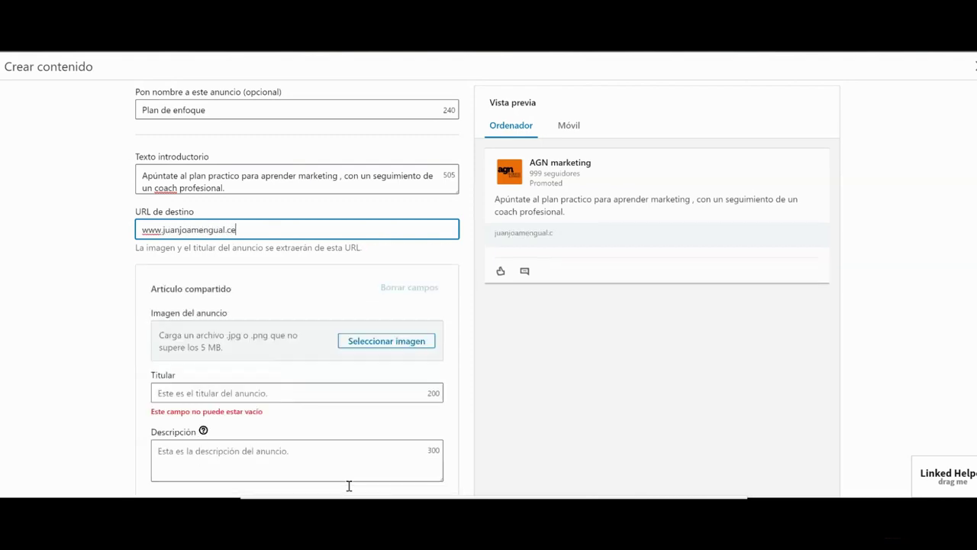
{"action": "key", "text": "BackSpace"}
{"action": "key", "text": "BackSpace"}
{"action": "type", "text": "es"}
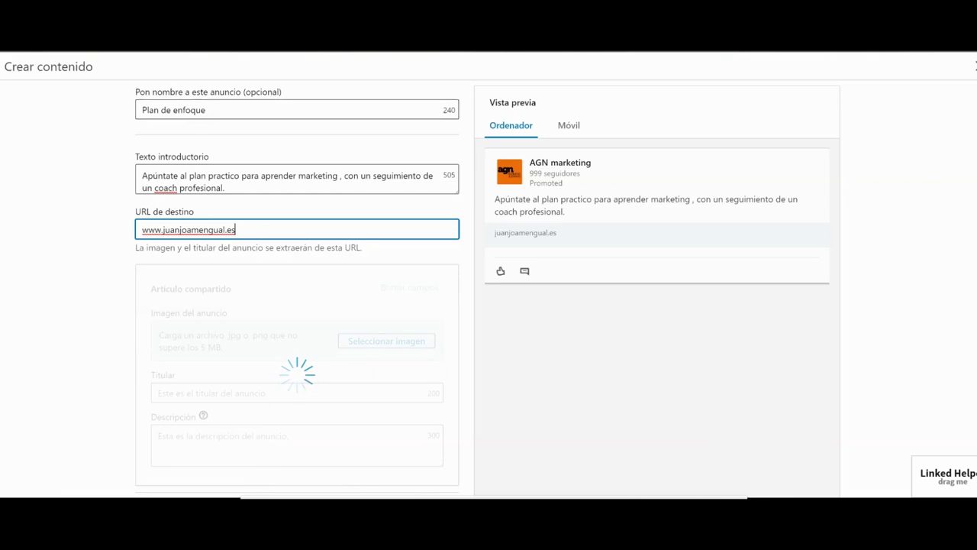
Try to reach the advertiser's website in a new browser page using its .com address
{"action": "type", "text": "www.juan"}
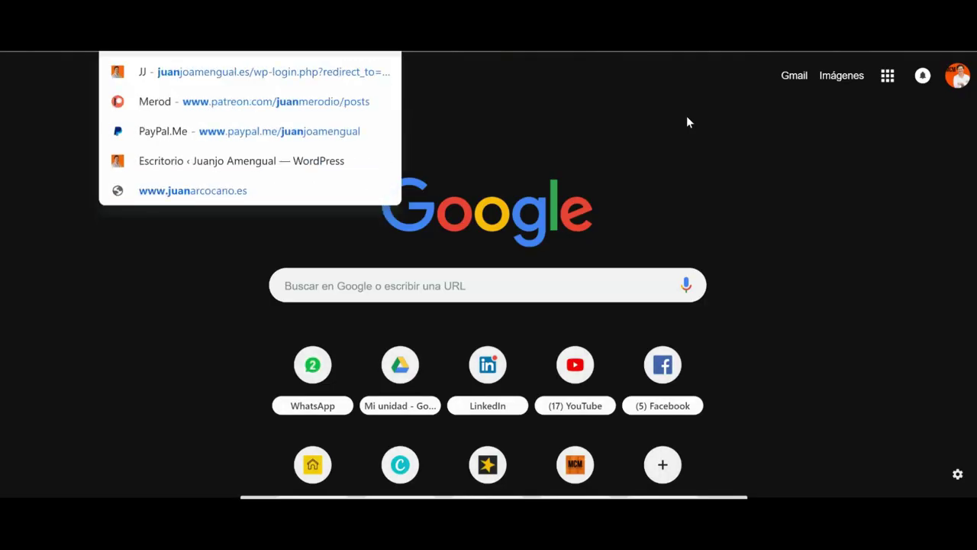
{"action": "key", "text": "Down"}
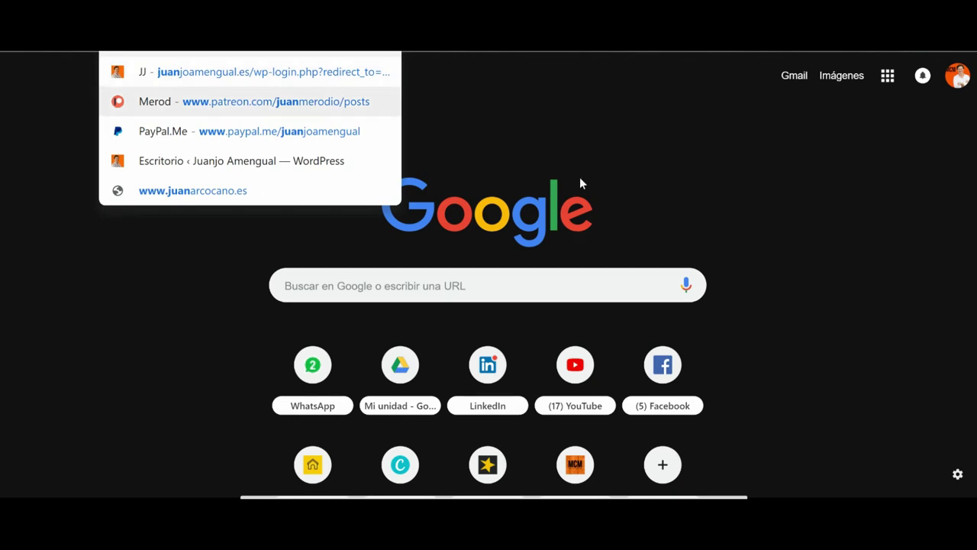
{"action": "key", "text": "Up"}
{"action": "type", "text": "joamengual"}
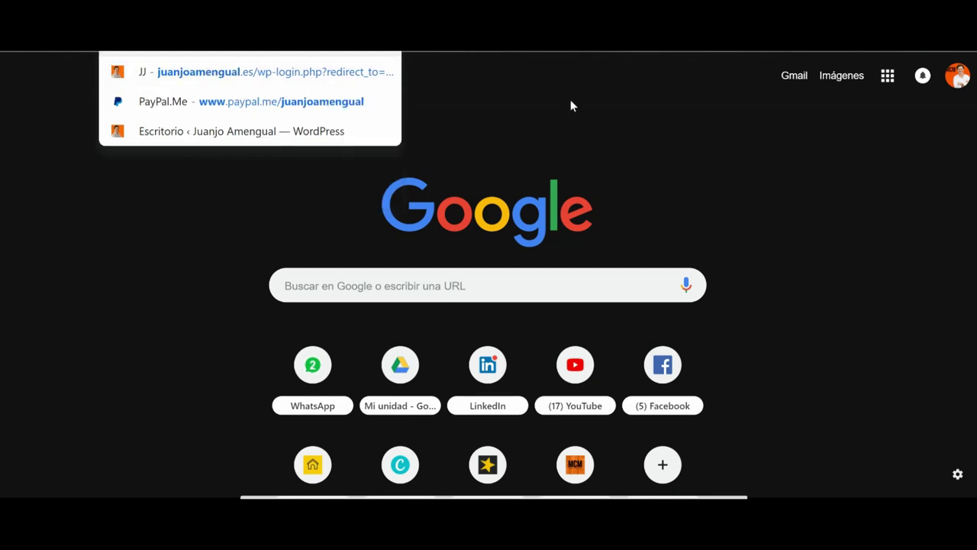
{"action": "type", "text": ".com"}
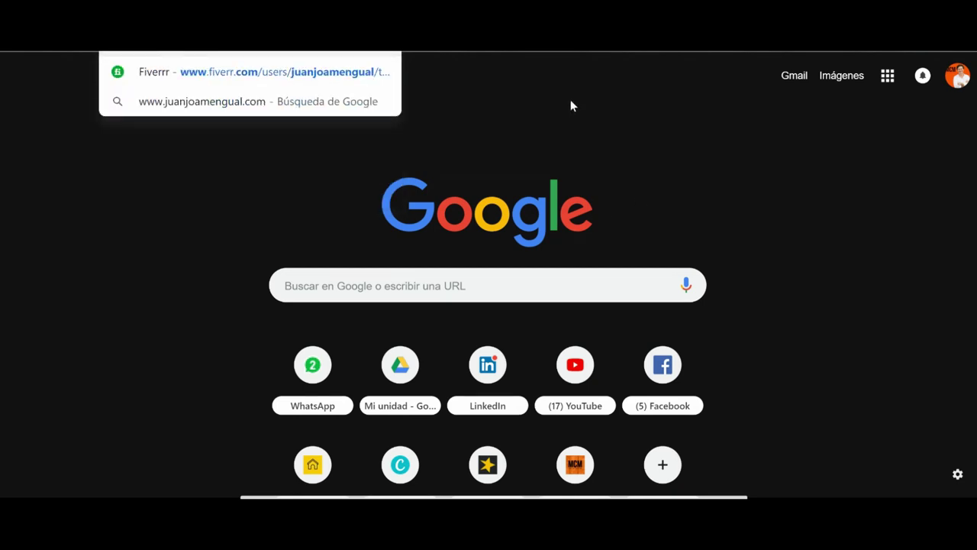
{"action": "key", "text": "Return"}
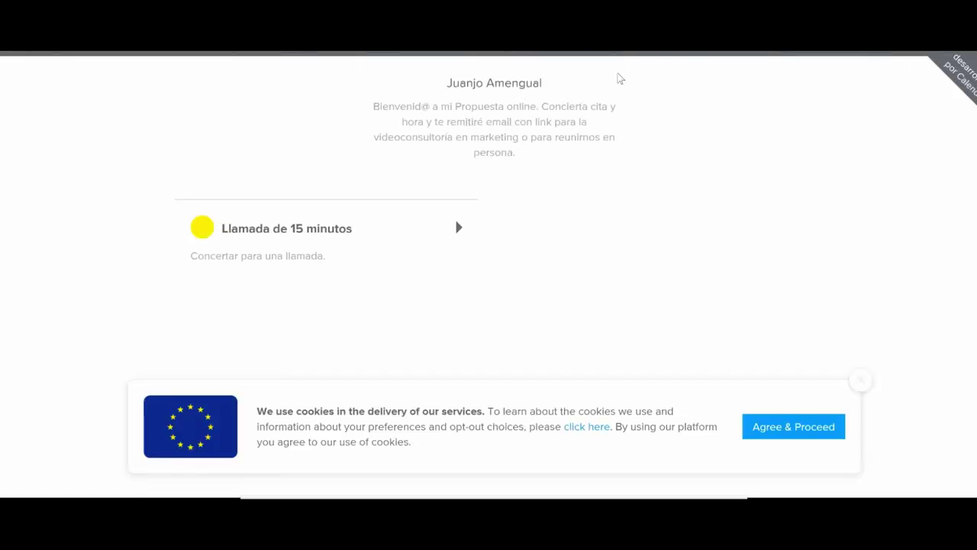
Load the advertiser's .es website in the browser and open the page of the Plan de enfoque marketing course in Mallorca from all courses
{"action": "key", "text": "ctrl+l"}
{"action": "type", "text": "juanjoamengu"}
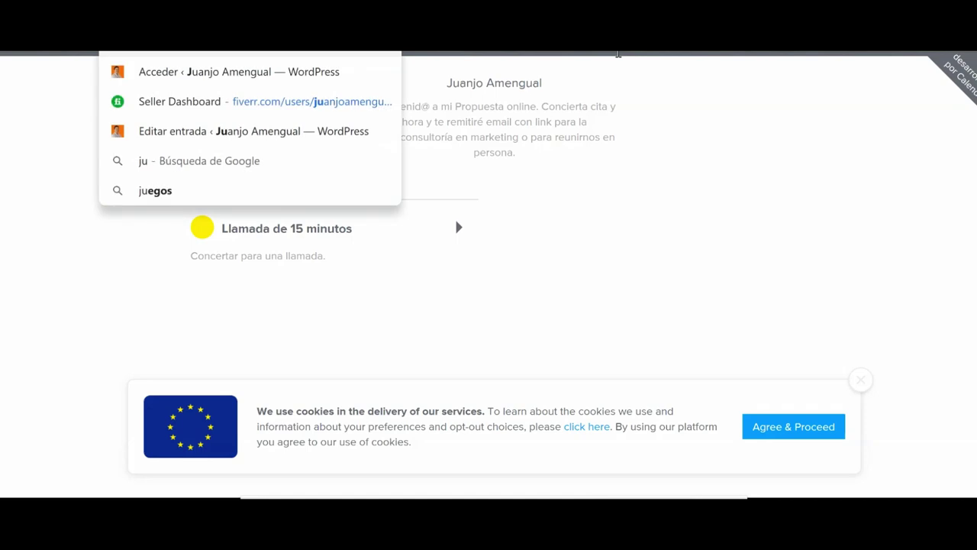
{"action": "type", "text": "al"}
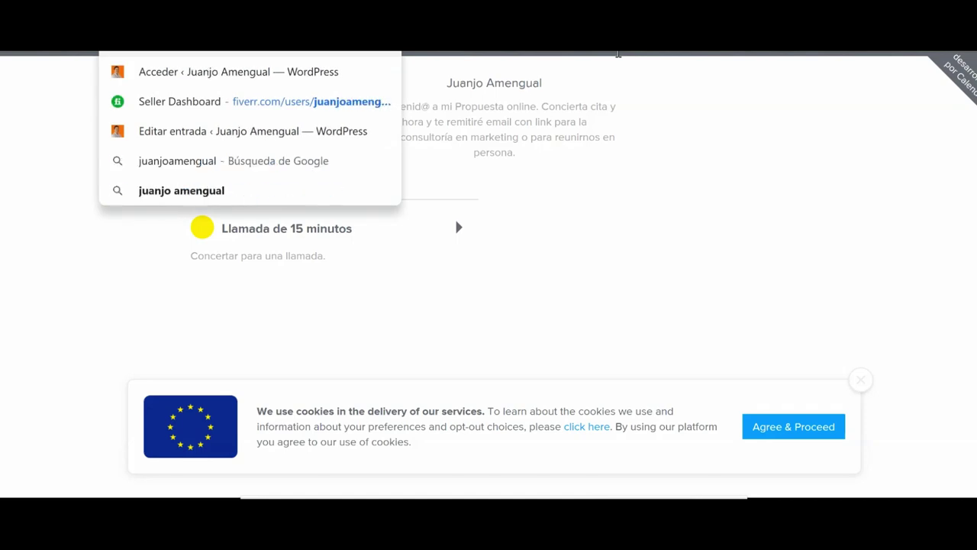
{"action": "key", "text": "Return"}
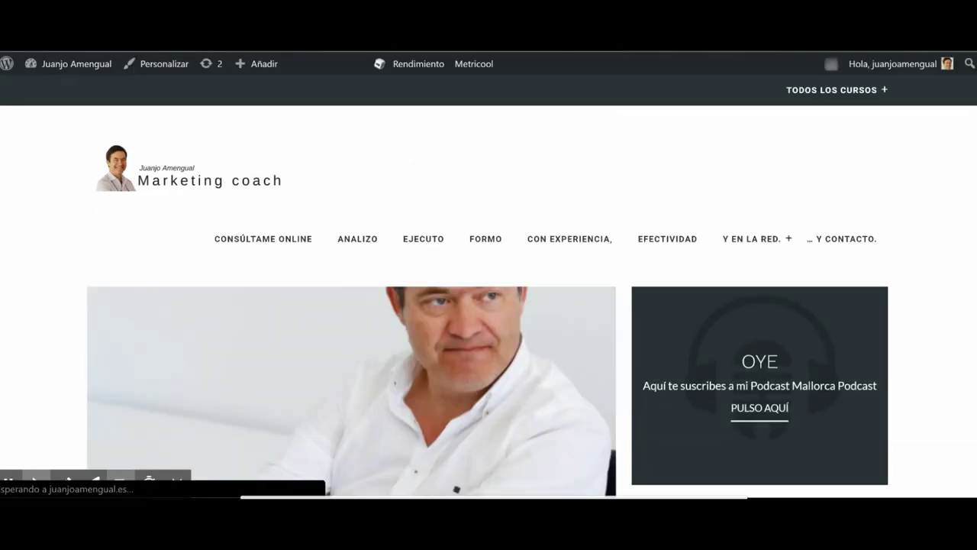
{"action": "mouse_move", "coordinate": [832, 89]}
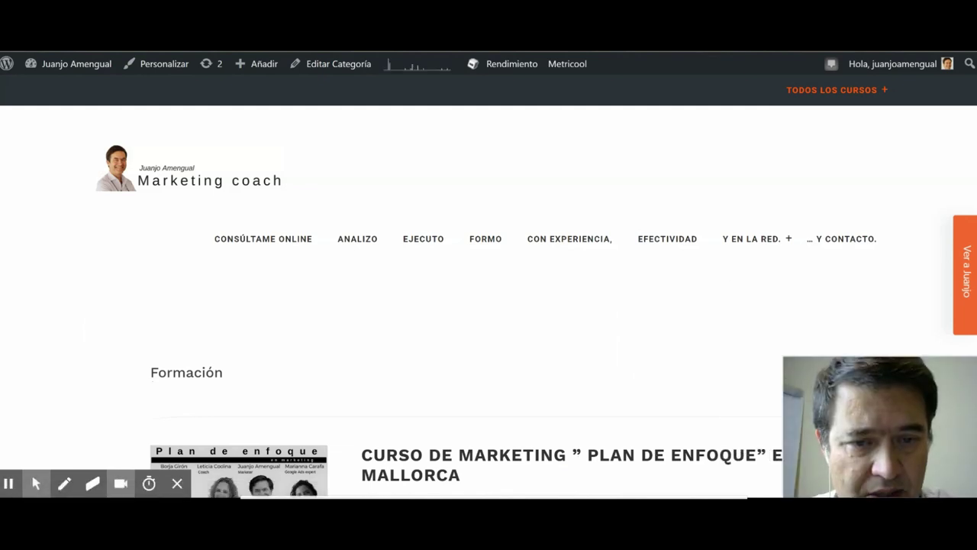
{"action": "left_click", "coordinate": [527, 458]}
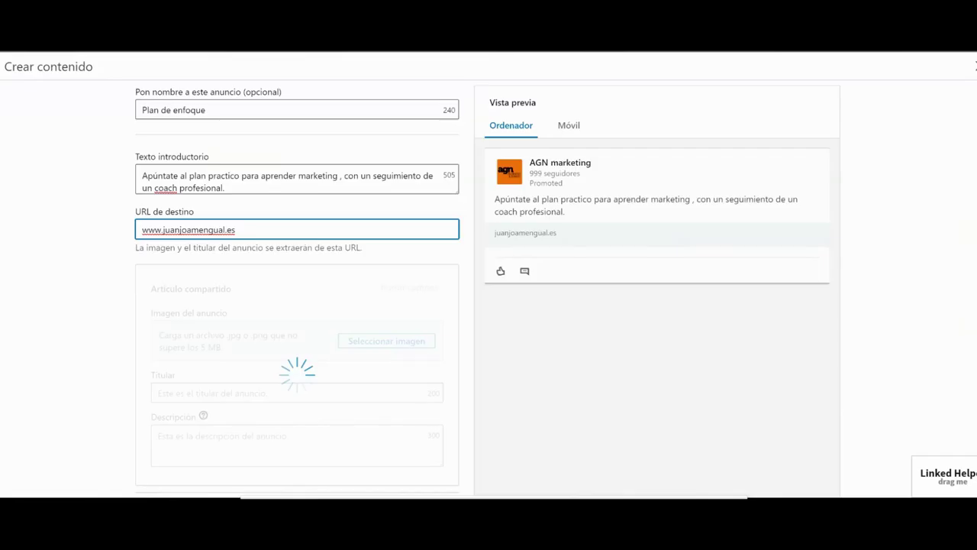
Replace the ad's destination URL with the address of the Plan de enfoque course page and create the ad
{"action": "left_click_drag", "start_coordinate": [235, 229], "coordinate": [142, 229]}
{"action": "key", "text": "BackSpace"}
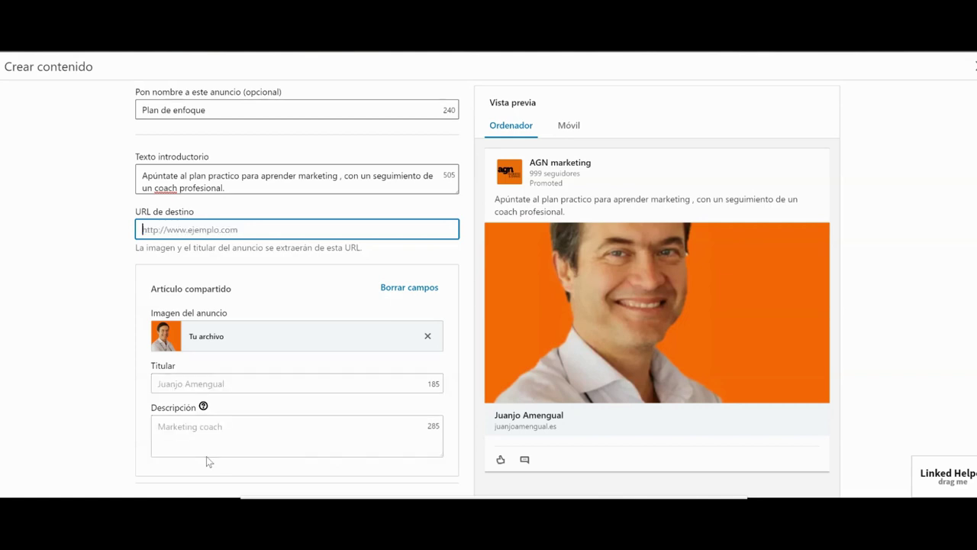
{"action": "type", "text": "https://juanjoamengual.es/curso-de-marketing-plan-de-enfoque-en-mallorca/"}
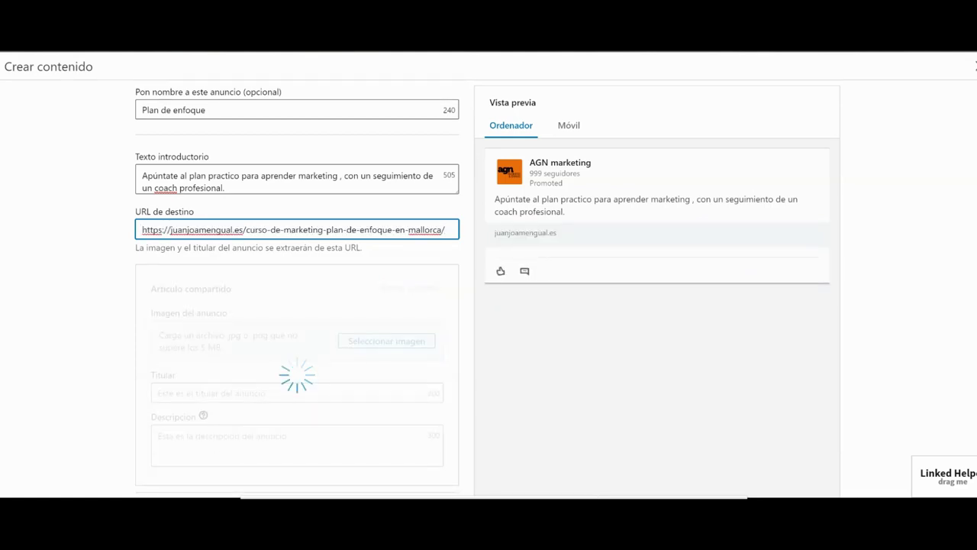
{"action": "scroll", "coordinate": [487, 288], "scroll_direction": "down", "scroll_amount": 1}
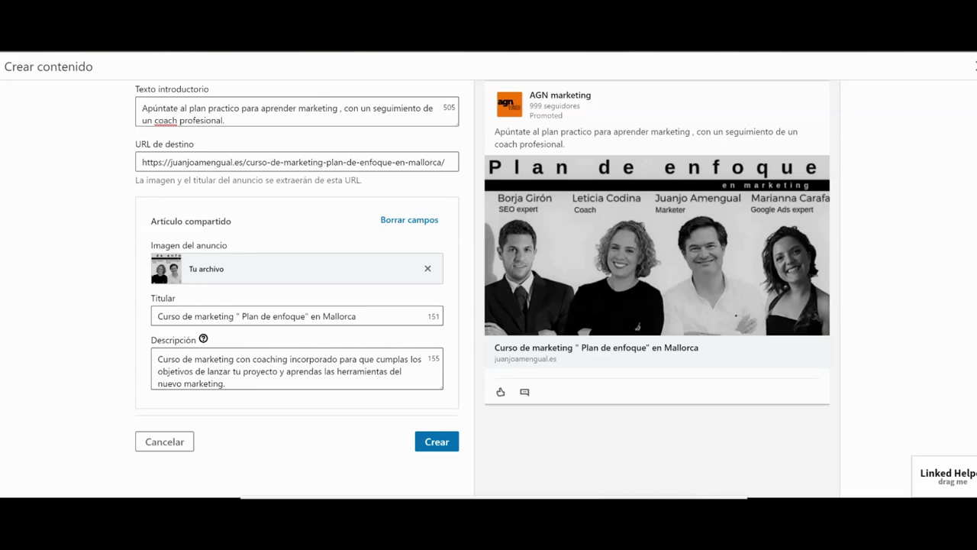
{"action": "left_click", "coordinate": [437, 441]}
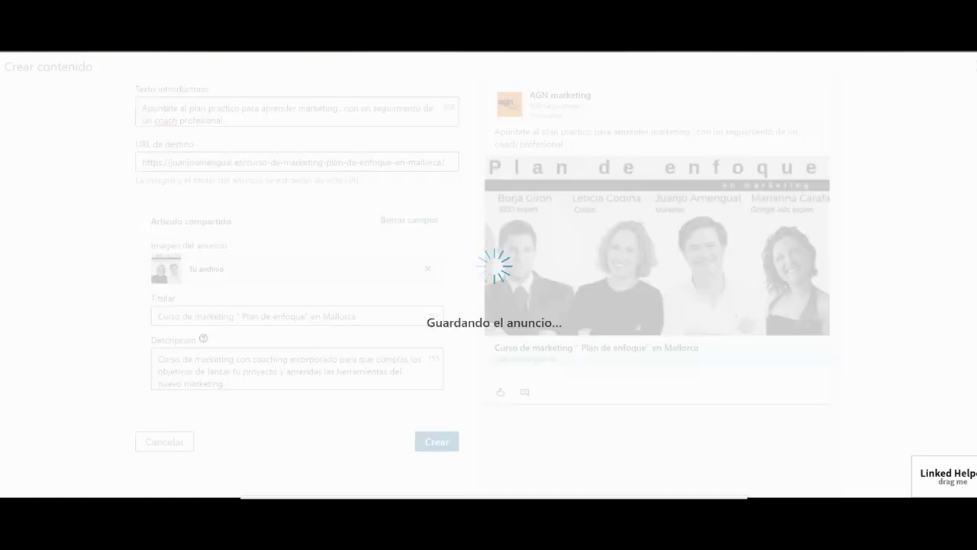